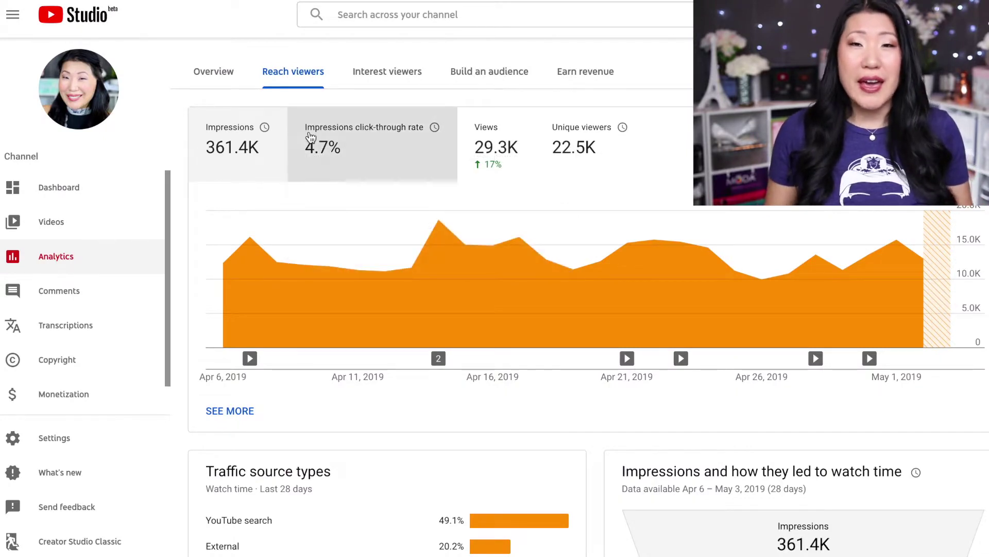
# Switch the chart to impressions click-through rate and open the full CTR-by-video report
pyautogui.click(382, 141)
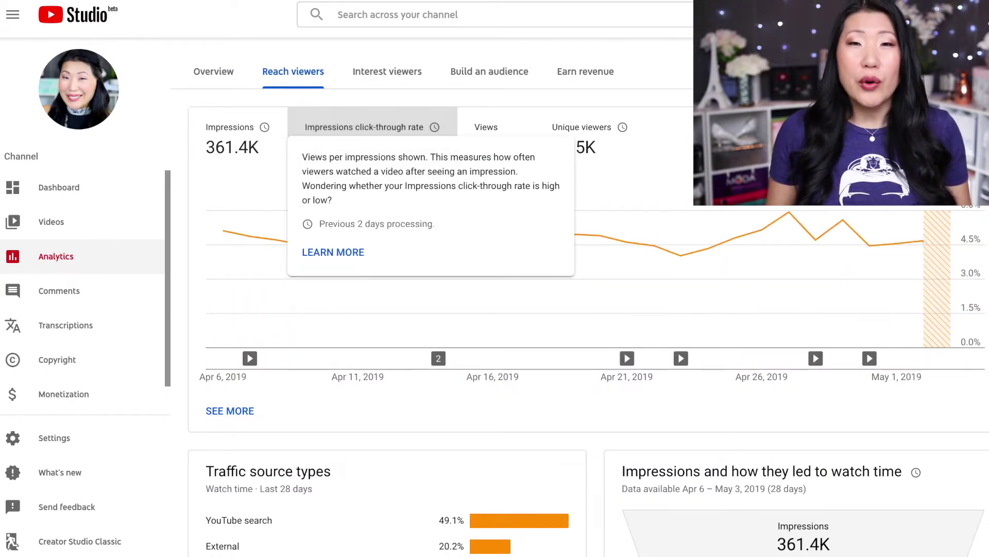
pyautogui.moveTo(422, 249)
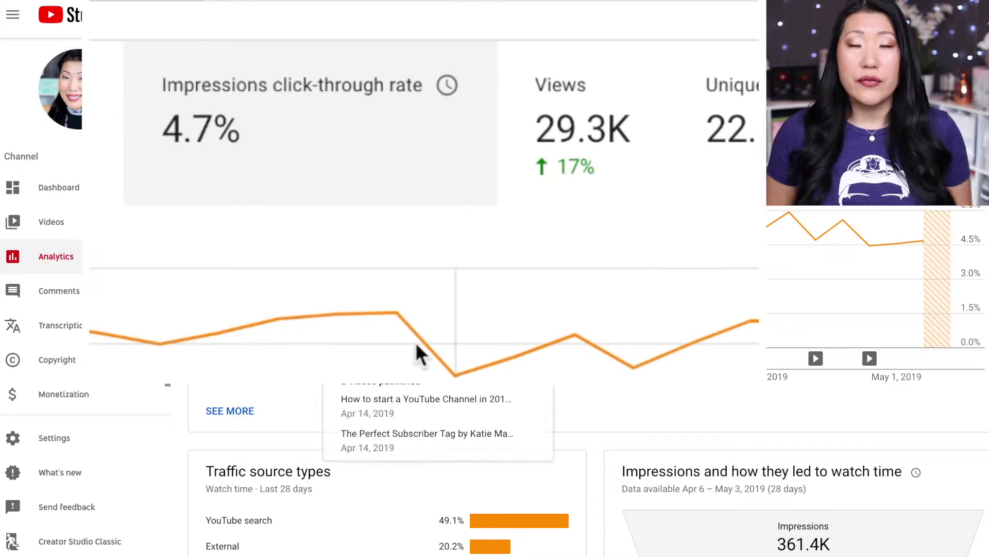
pyautogui.moveTo(447, 101)
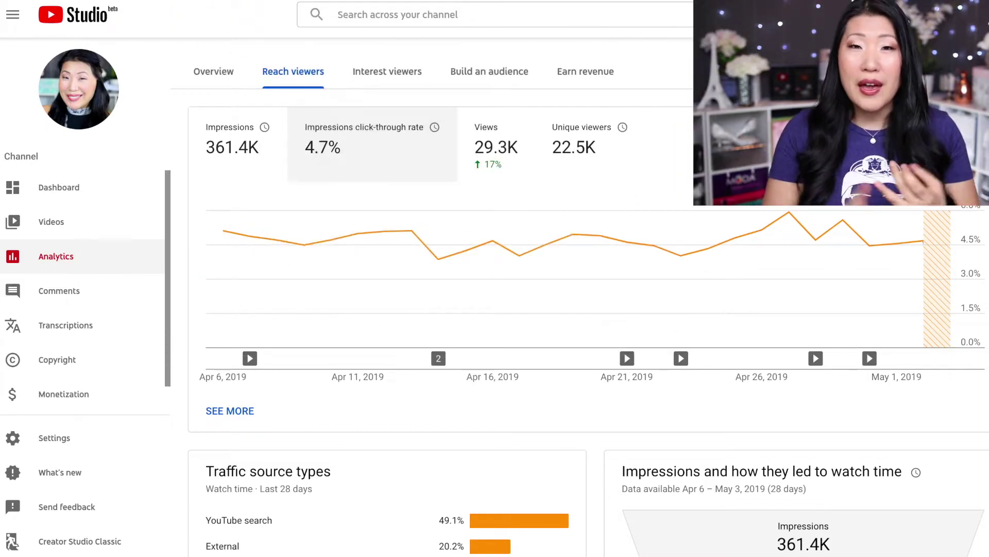
pyautogui.click(230, 413)
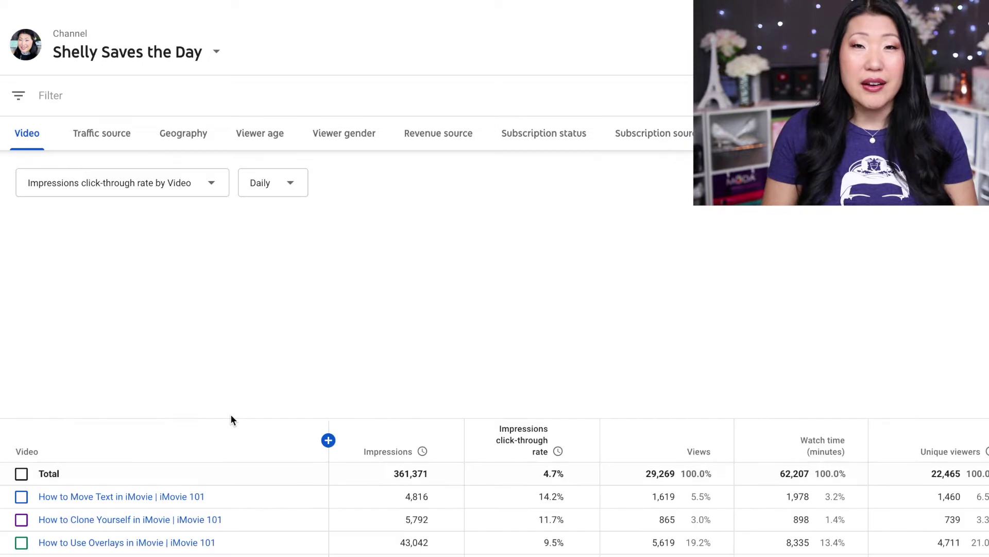
# Group the CTR-by-video chart by month and scroll through the per-video CTR table
pyautogui.click(299, 188)
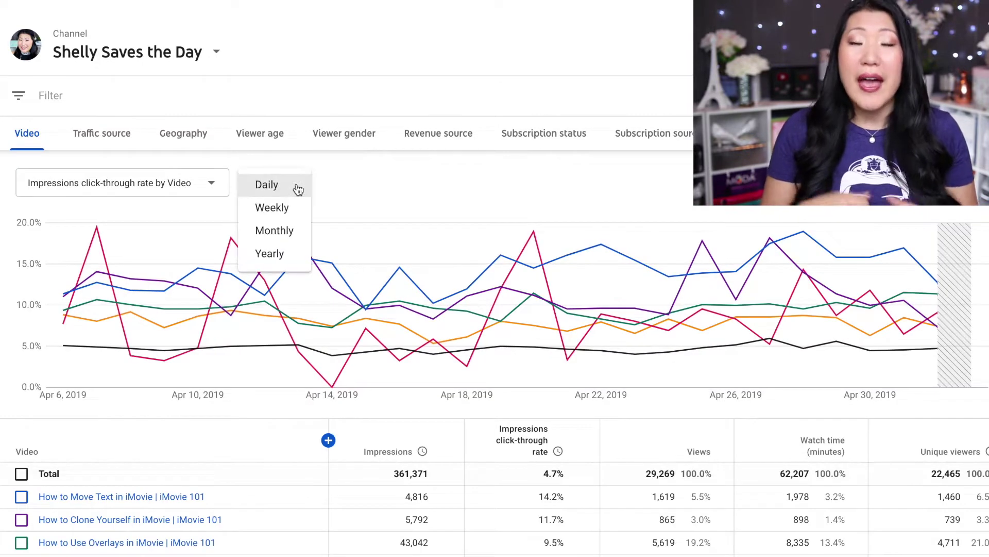
pyautogui.click(292, 232)
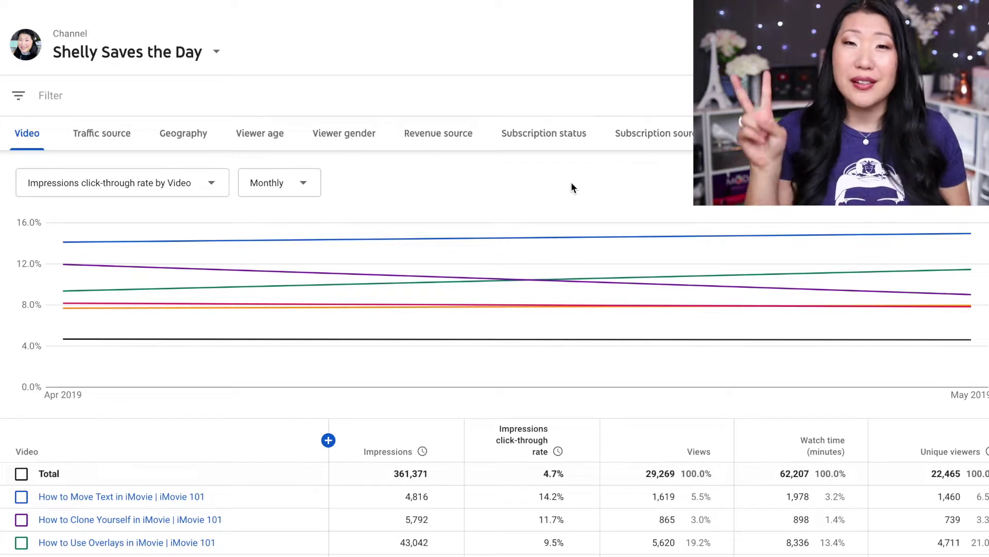
pyautogui.scroll(-1, 588, 392)
pyautogui.scroll(-3, 588, 394)
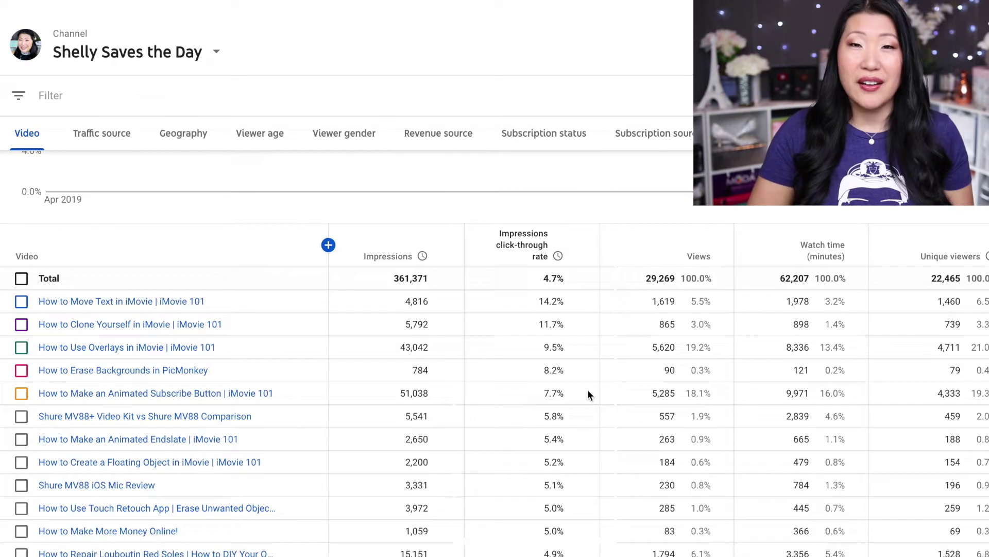
pyautogui.scroll(-2, 590, 402)
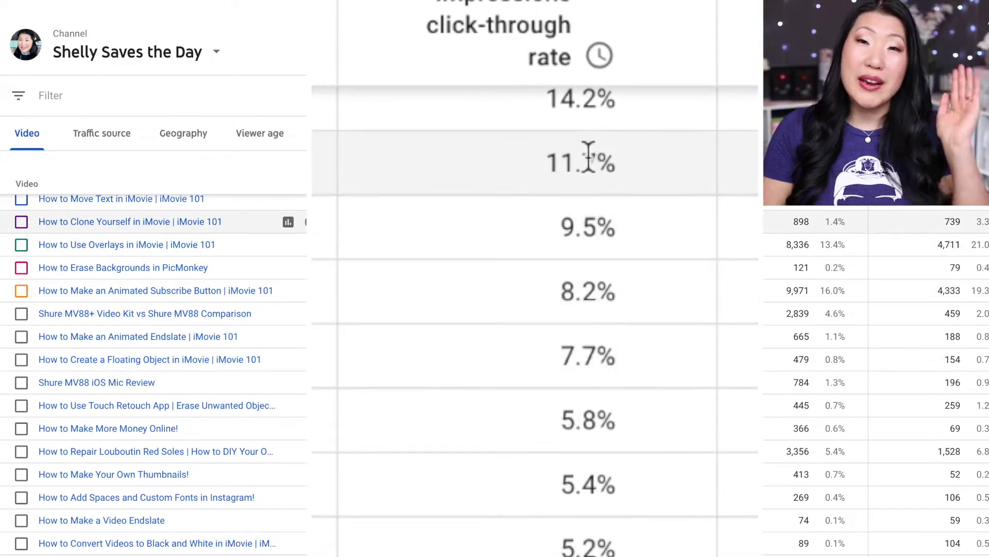
pyautogui.scroll(2, 588, 224)
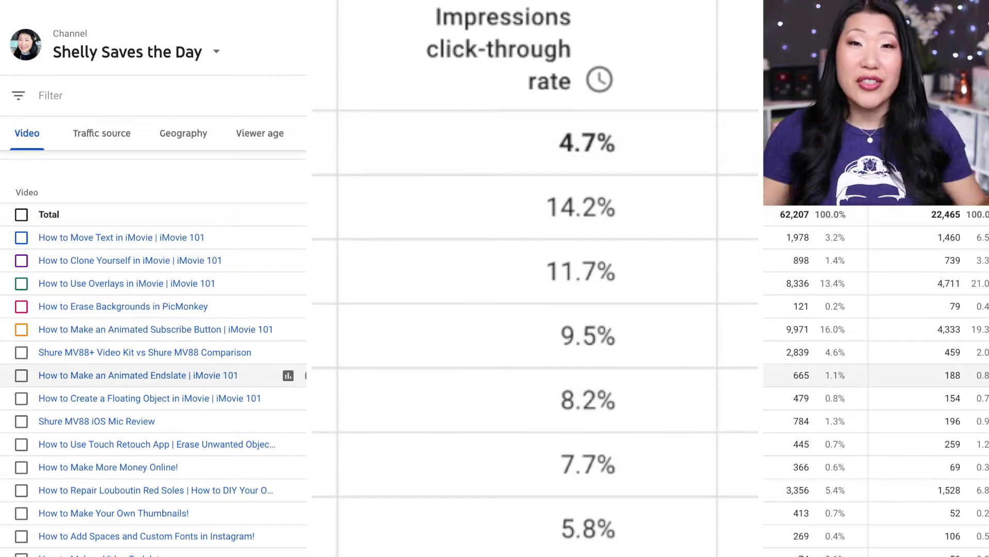
pyautogui.scroll(-1, 154, 454)
pyautogui.scroll(-3, 154, 402)
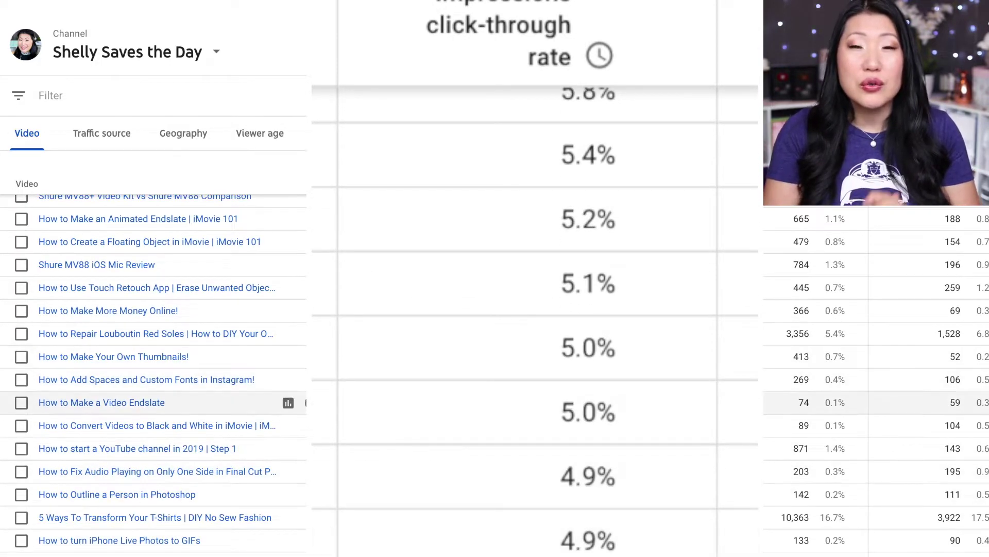
pyautogui.scroll(-8, 155, 449)
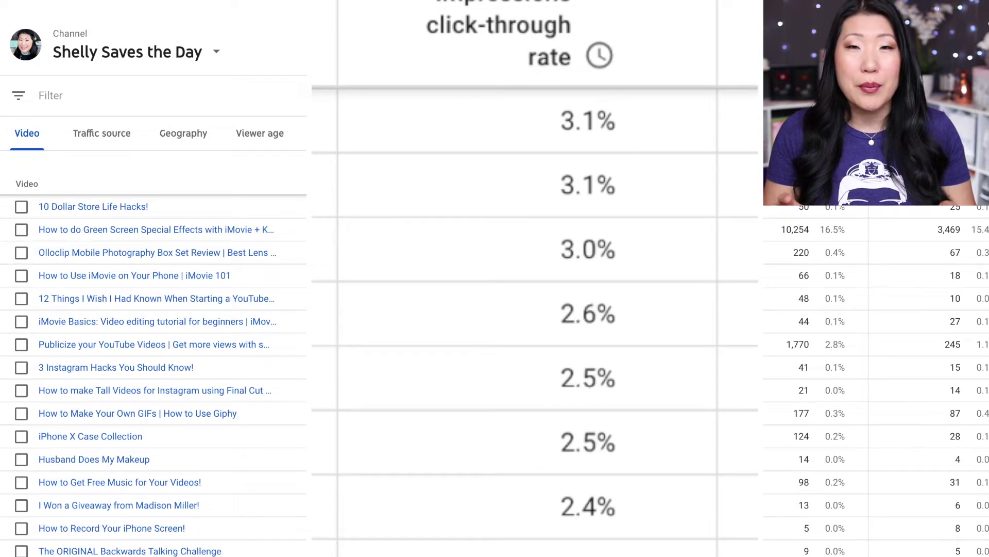
pyautogui.scroll(-2, 556, 325)
pyautogui.scroll(-4, 555, 325)
pyautogui.scroll(-1, 556, 324)
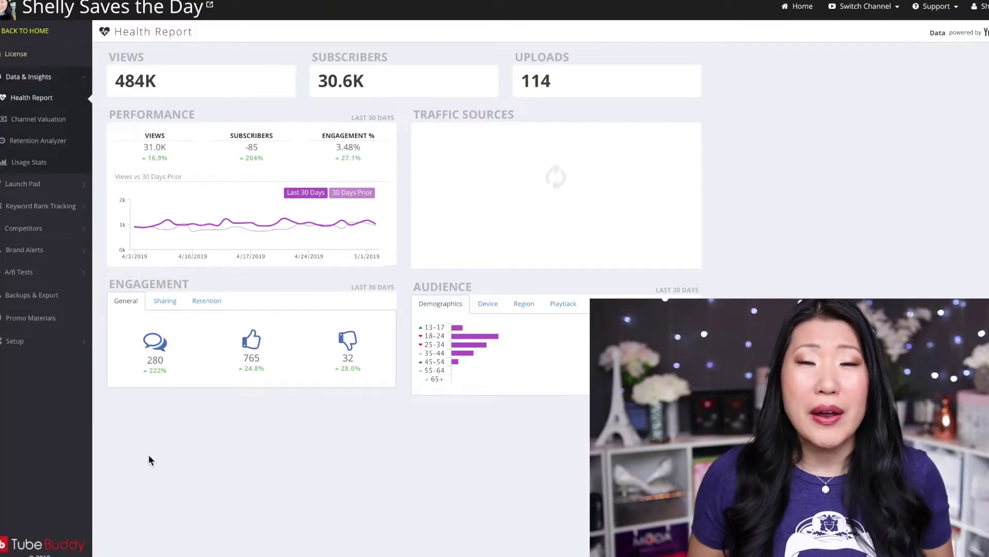
# Open TubeBuddy's A/B test list and view the Step 1 and Step 2 thumbnail test status
pyautogui.click(41, 279)
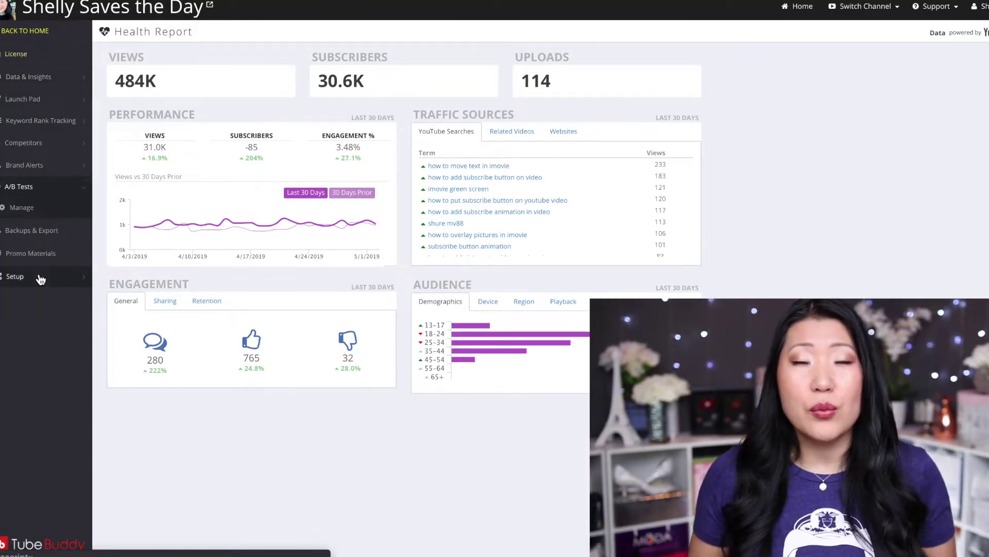
pyautogui.click(87, 208)
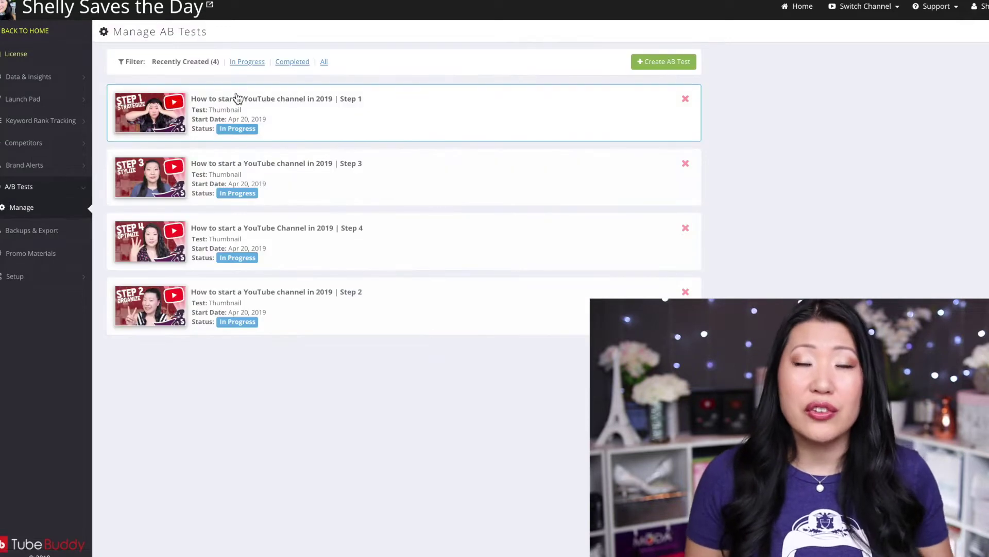
pyautogui.click(304, 97)
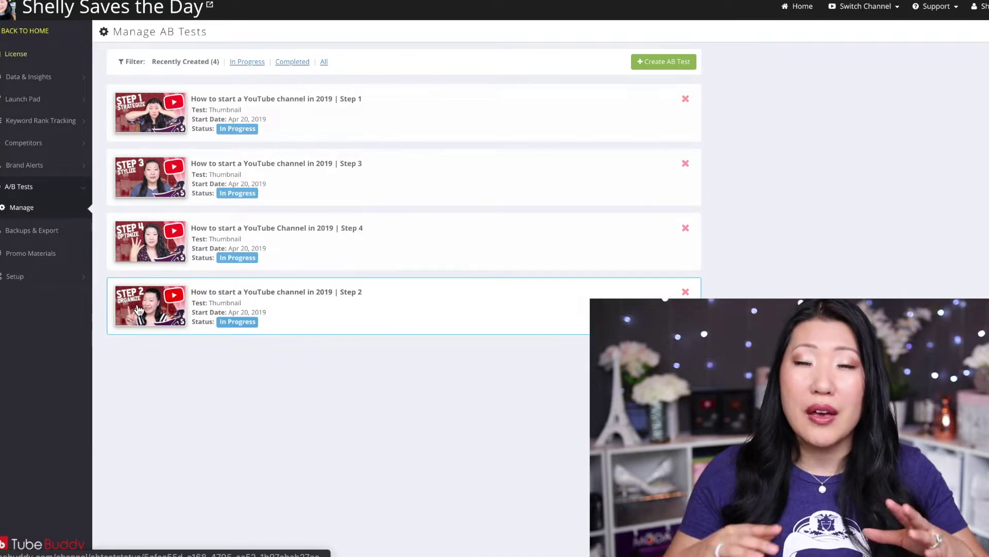
pyautogui.click(670, 283)
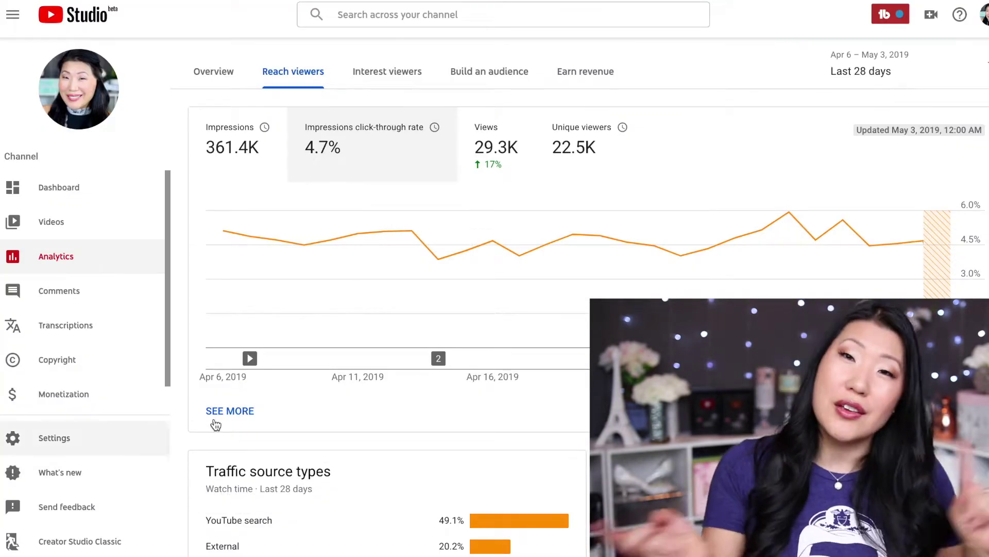
# Reopen the CTR-by-video report with the chart grouped by month
pyautogui.click(230, 412)
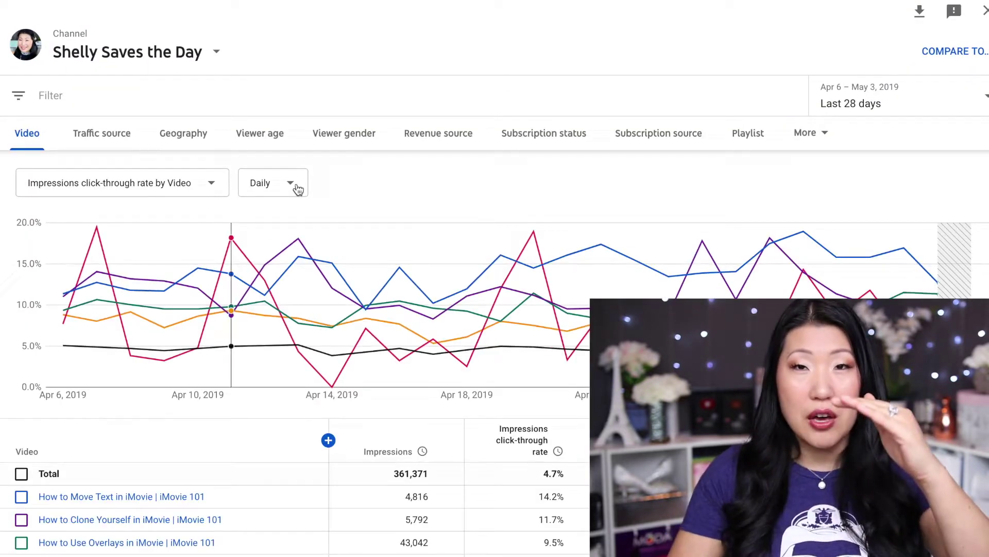
pyautogui.click(298, 190)
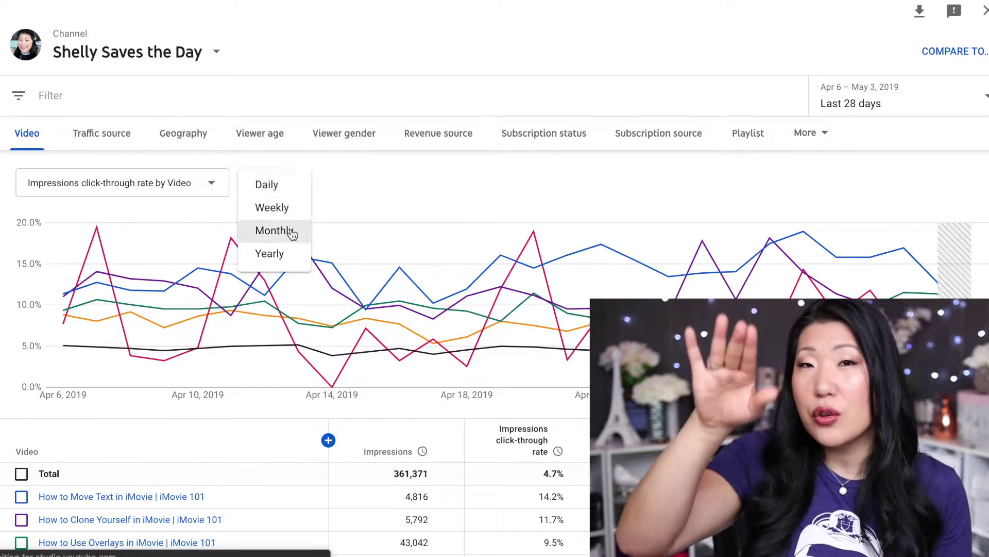
pyautogui.click(275, 230)
# Scroll to the table's bottom and open The Perfect Subscriber Tag video's analytics (1% CTR)
pyautogui.scroll(-15, 404, 397)
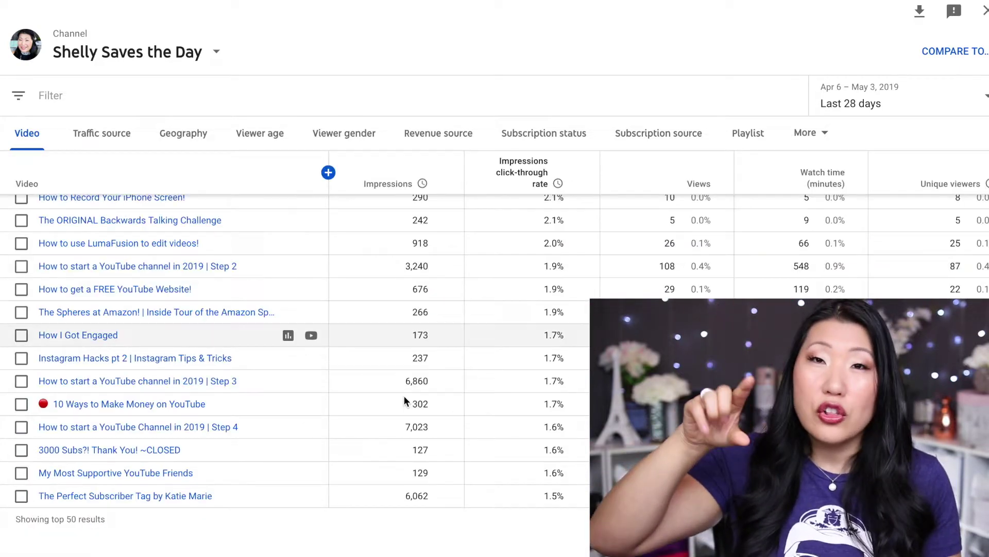
pyautogui.scroll(13, 404, 397)
pyautogui.scroll(1, 404, 395)
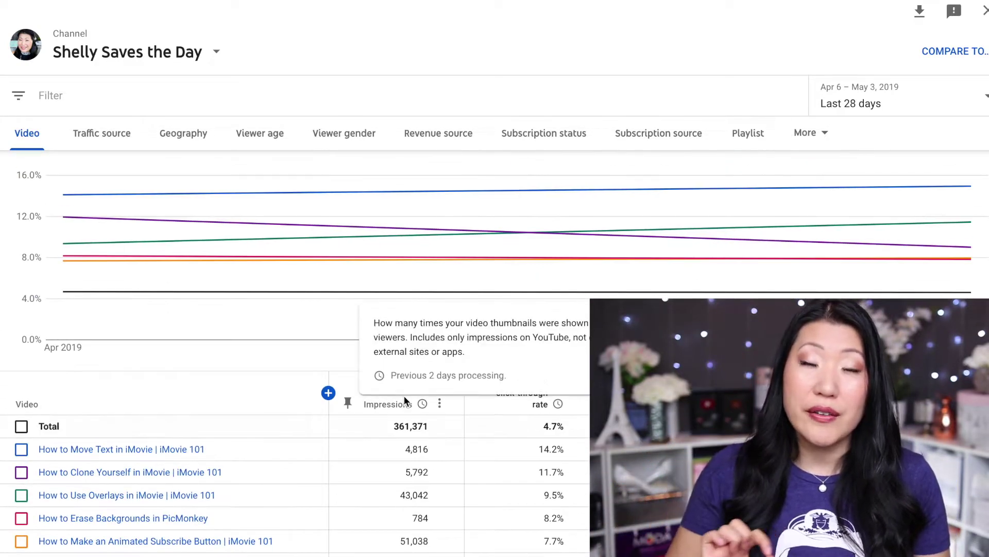
pyautogui.scroll(-5, 404, 395)
pyautogui.scroll(2, 404, 395)
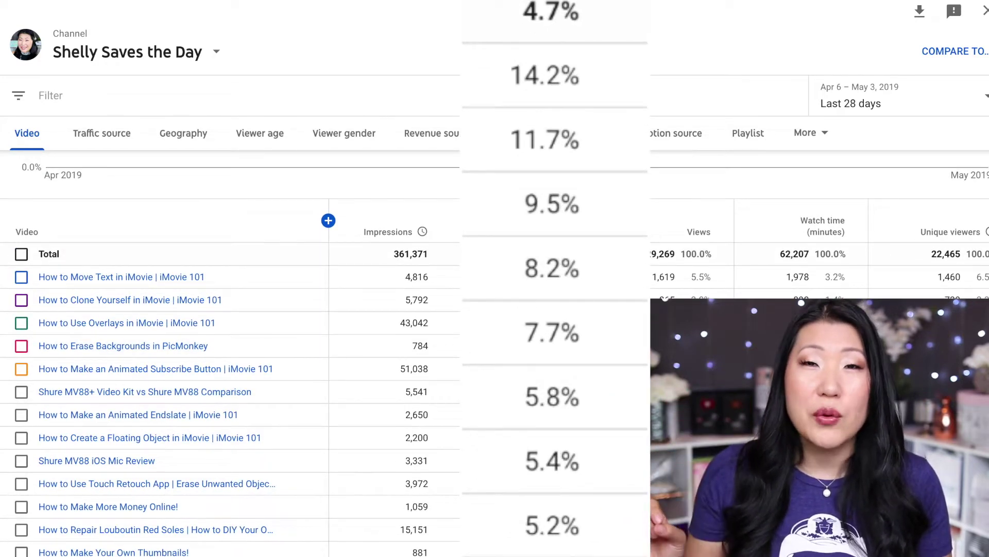
pyautogui.scroll(-5, 526, 258)
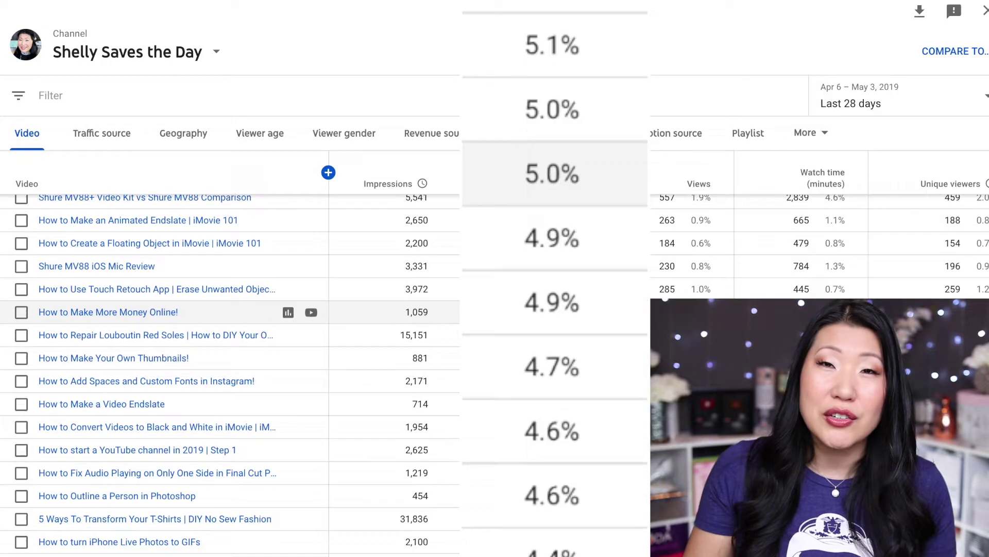
pyautogui.scroll(-1, 515, 464)
pyautogui.scroll(10, 515, 464)
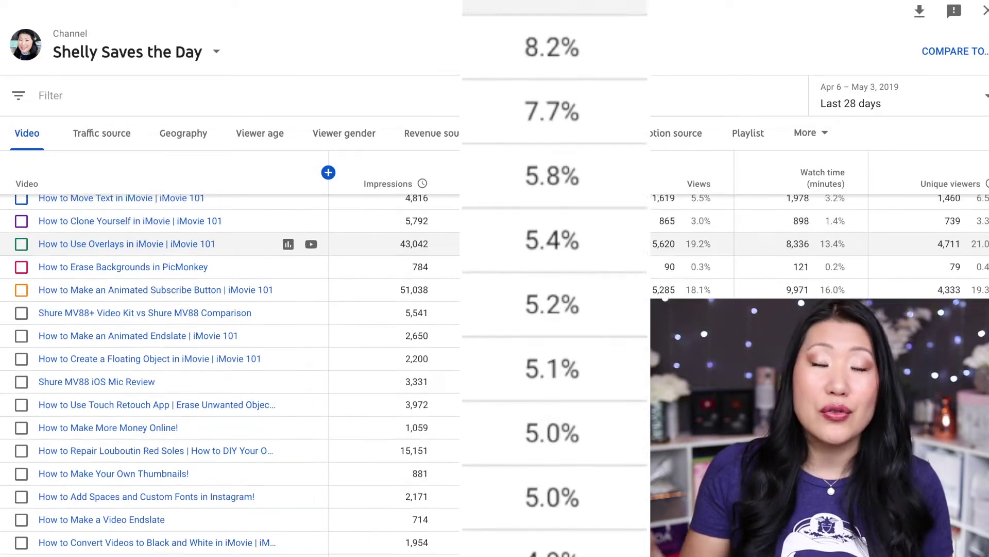
pyautogui.scroll(-20, 463, 442)
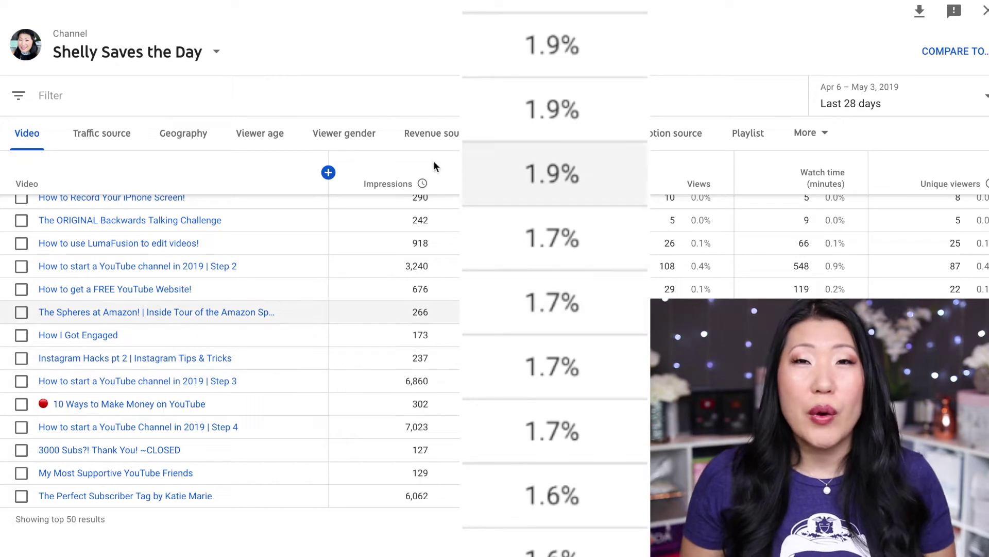
pyautogui.click(95, 497)
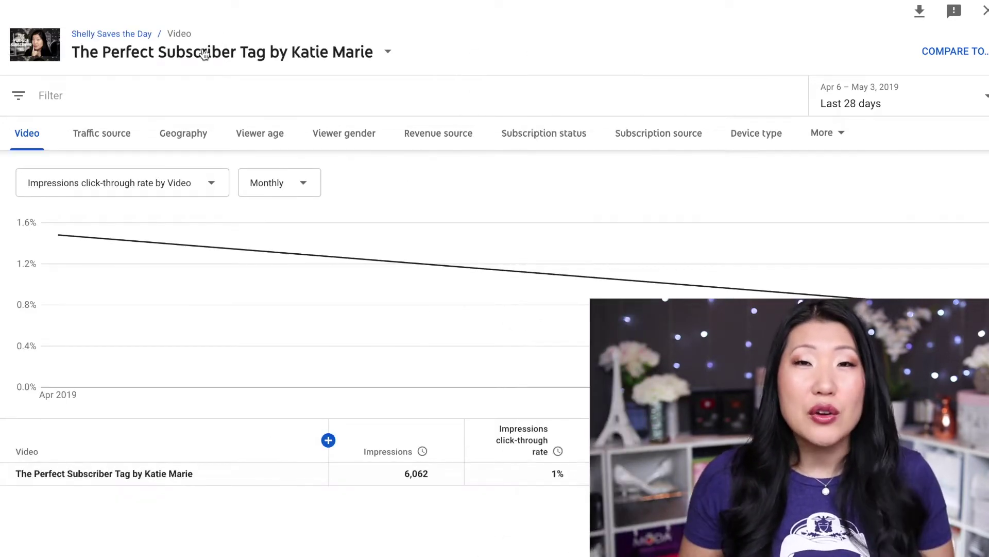
pyautogui.click(206, 52)
# Search YouTube for 'the perfect subscriber tag' and scroll through the competing results
pyautogui.click(459, 36)
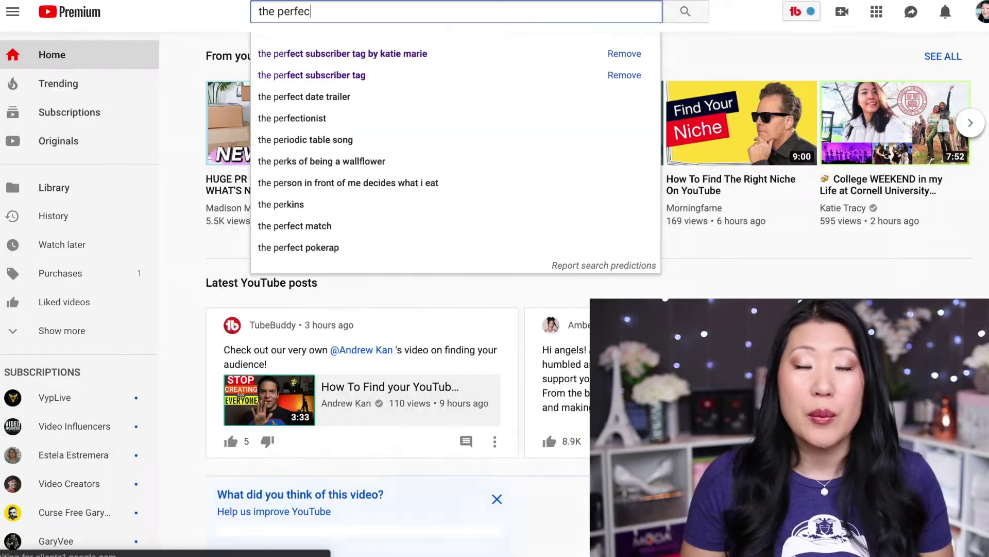
pyautogui.write('t')
pyautogui.click(307, 76)
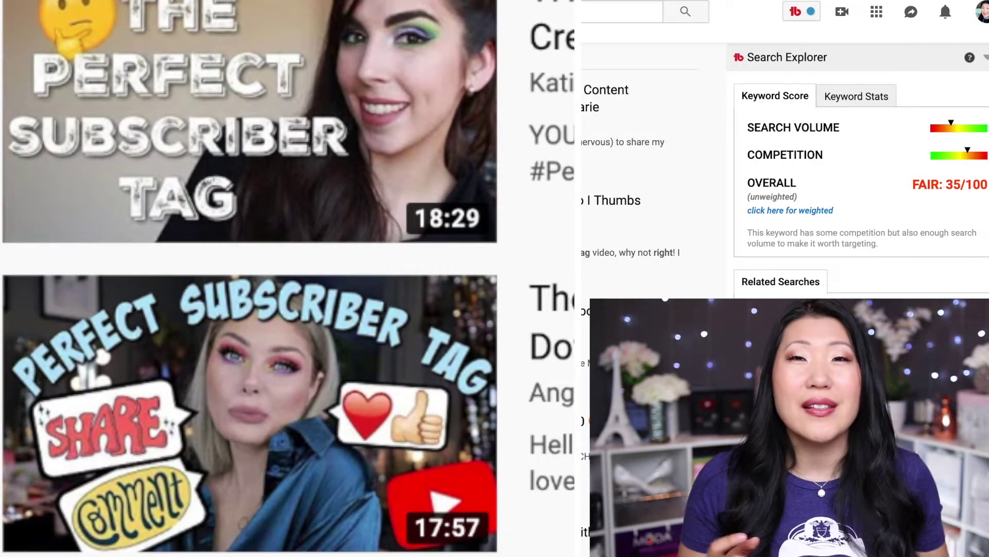
pyautogui.scroll(-5, 494, 278)
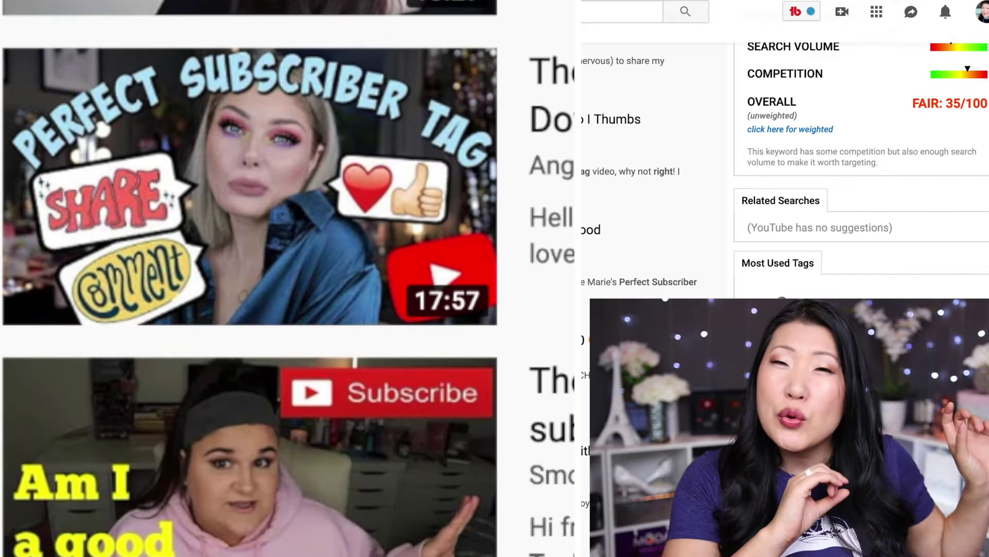
pyautogui.scroll(-6, 495, 278)
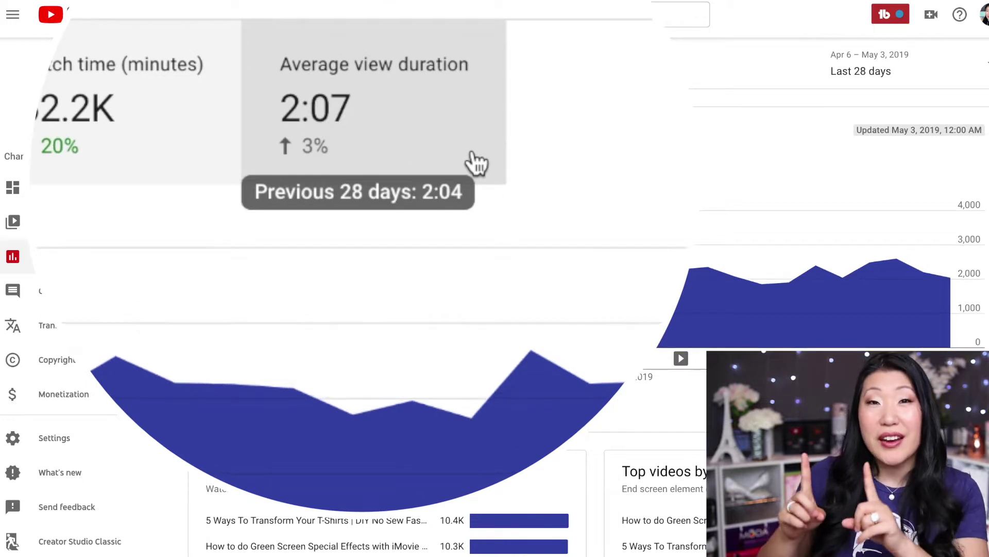
# Chart average view duration and open its full report grouped by month
pyautogui.click(476, 164)
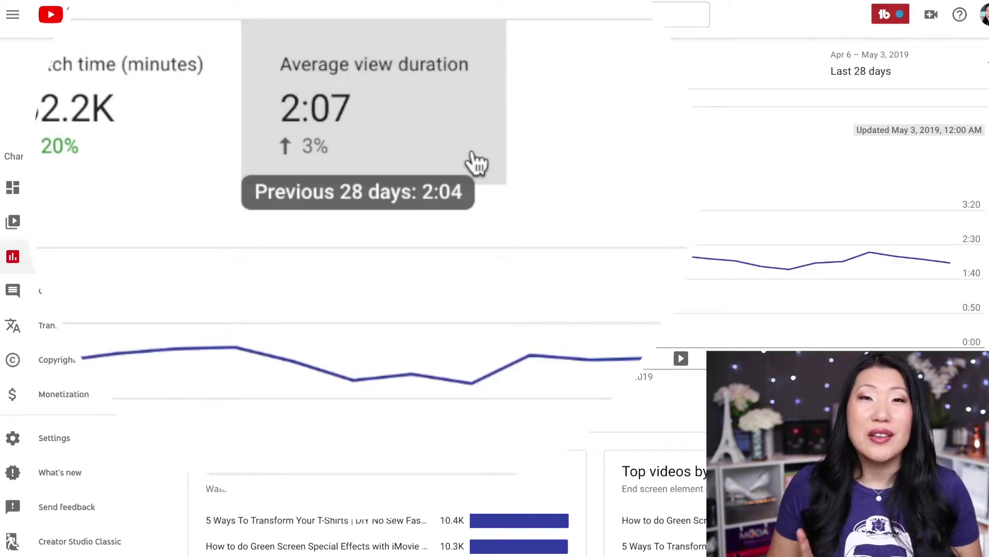
pyautogui.moveTo(353, 379)
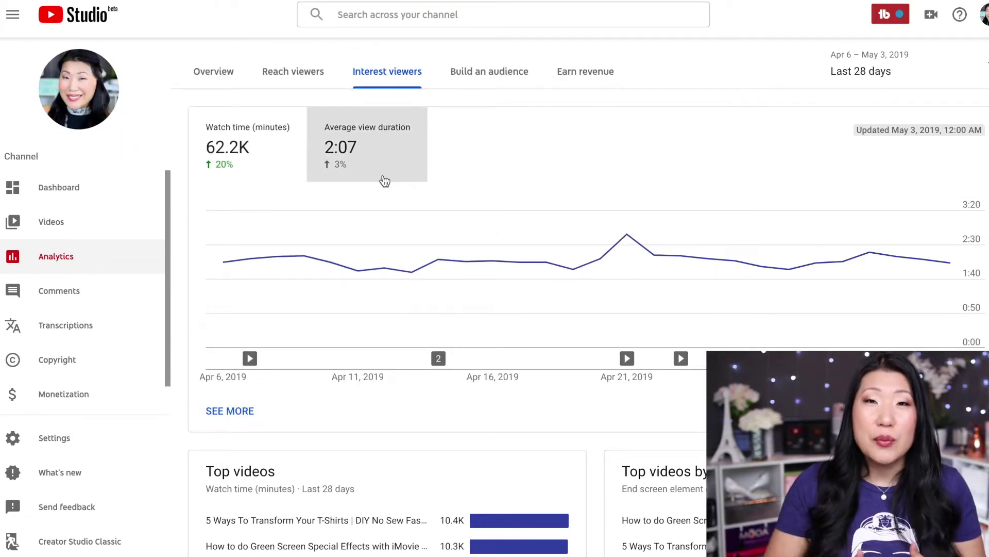
pyautogui.click(242, 408)
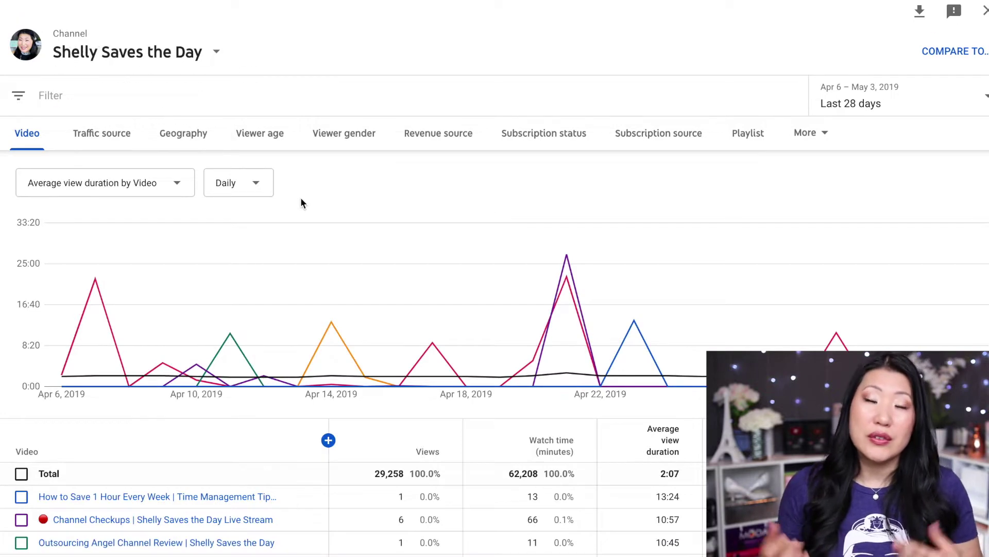
pyautogui.click(257, 189)
pyautogui.click(256, 226)
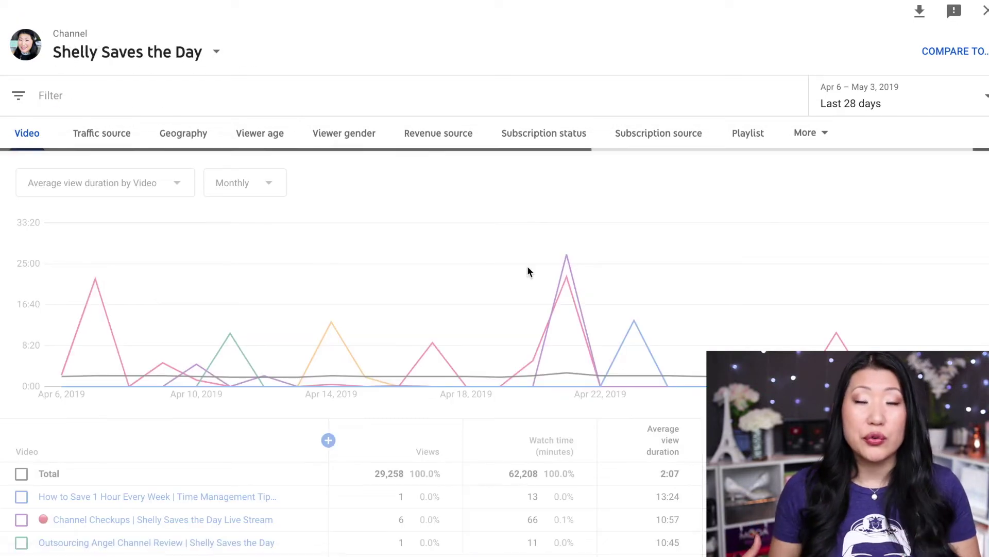
# Scroll through the videos ranked by average view duration
pyautogui.scroll(-4, 527, 266)
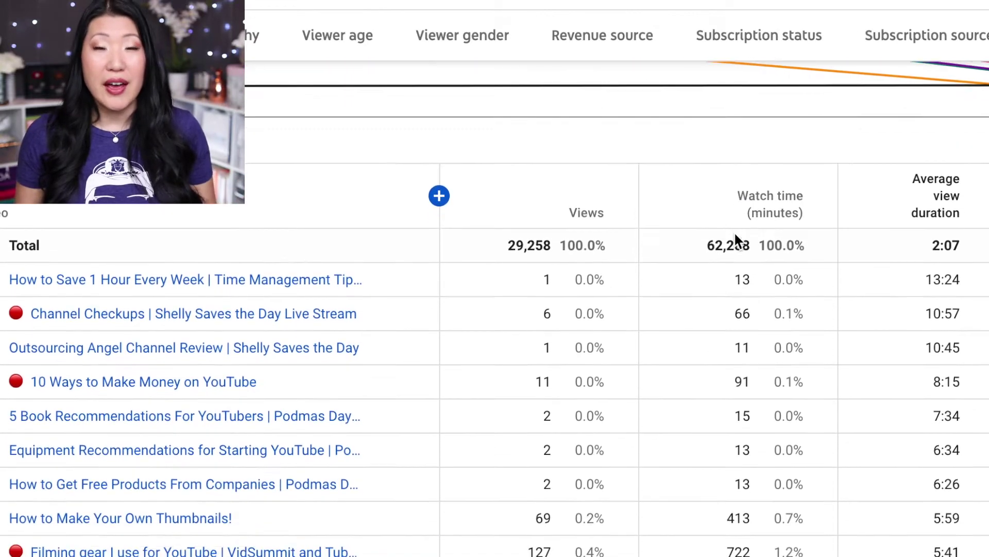
pyautogui.scroll(-1, 736, 234)
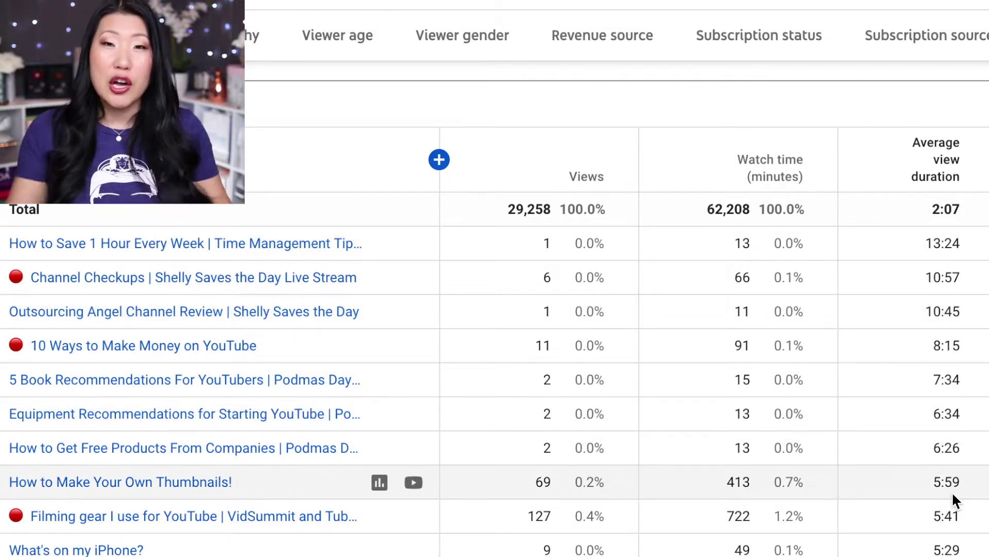
pyautogui.scroll(-3, 953, 516)
pyautogui.scroll(-1, 495, 345)
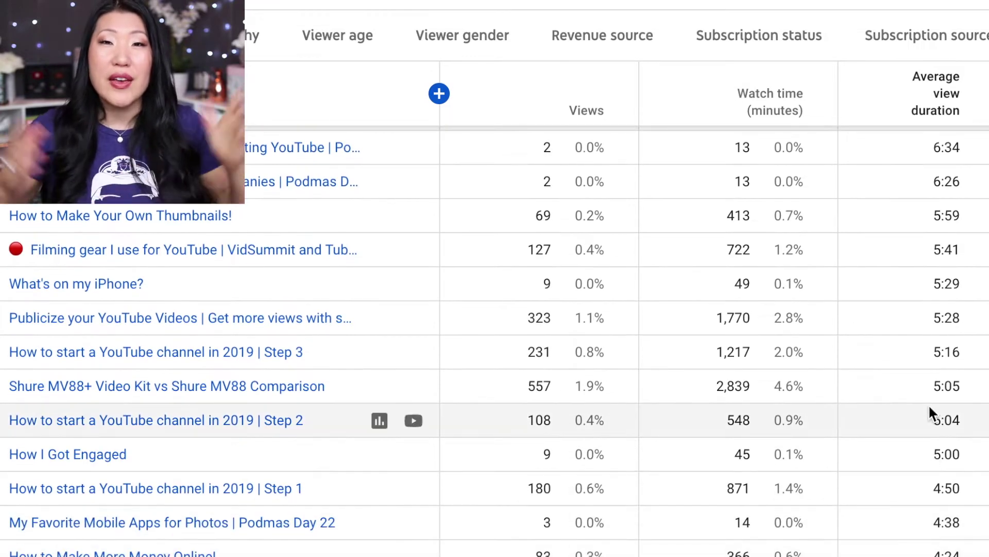
pyautogui.scroll(-7, 941, 503)
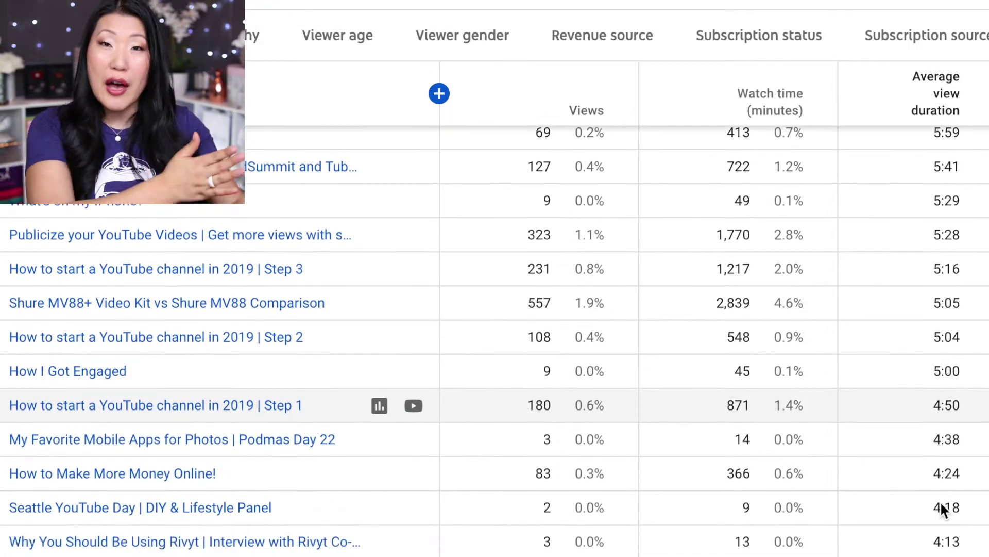
pyautogui.scroll(-9, 941, 502)
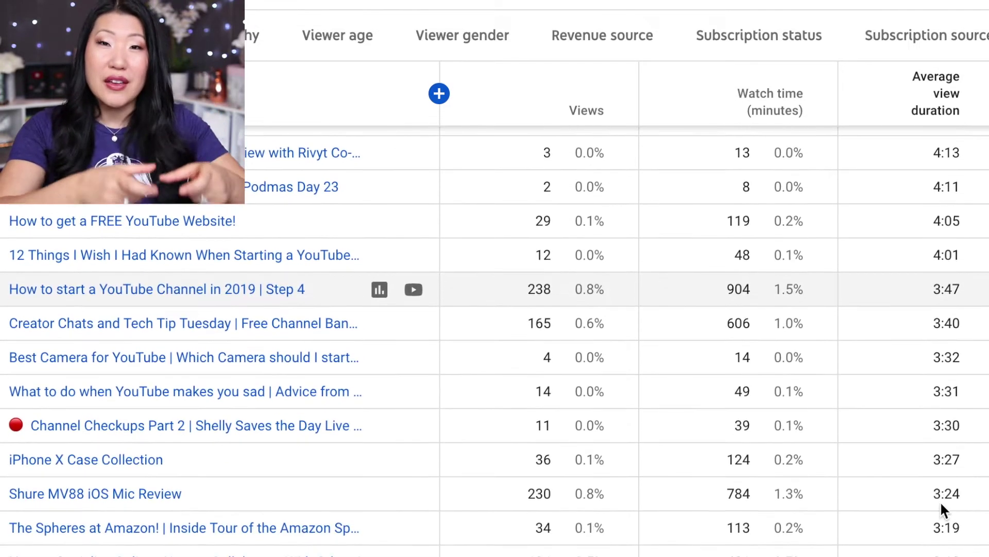
pyautogui.scroll(-1, 940, 503)
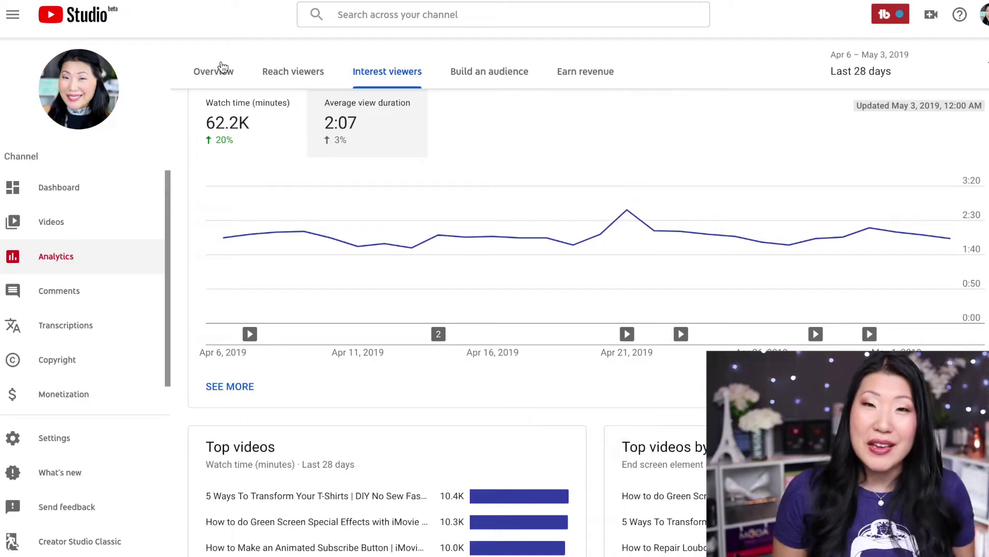
# Return to the analytics overview and open 5 Ways To Transform Your T-Shirts from Top videos
pyautogui.click(213, 71)
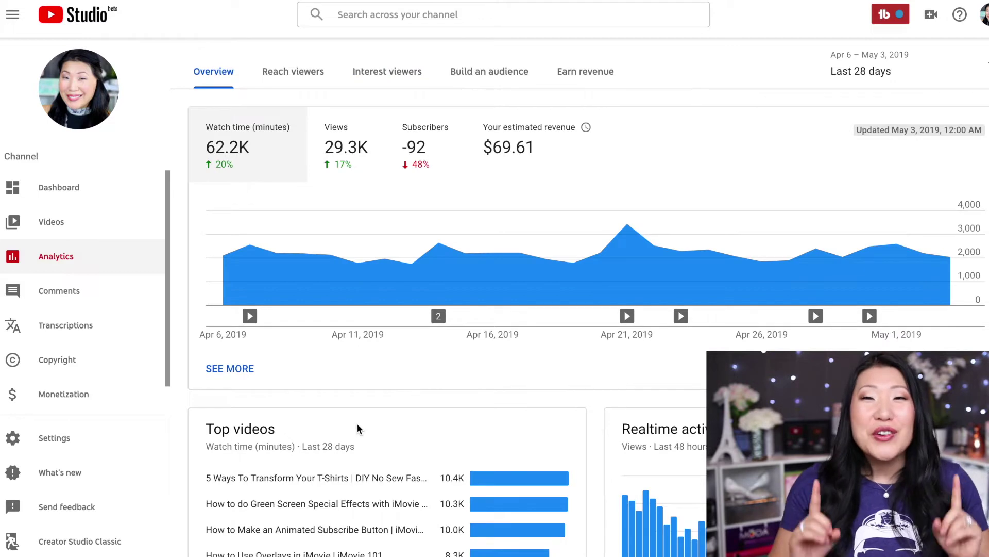
pyautogui.scroll(-3, 356, 423)
pyautogui.click(313, 338)
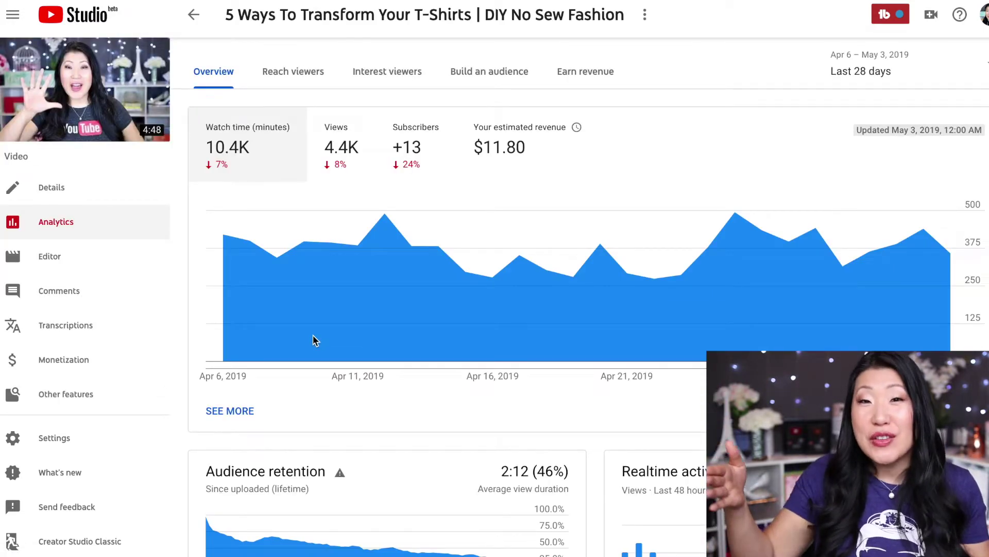
# Open the T-shirt video's full audience retention report and jump to the dip near 2:06
pyautogui.scroll(-1, 312, 336)
pyautogui.scroll(-2, 313, 341)
pyautogui.click(233, 427)
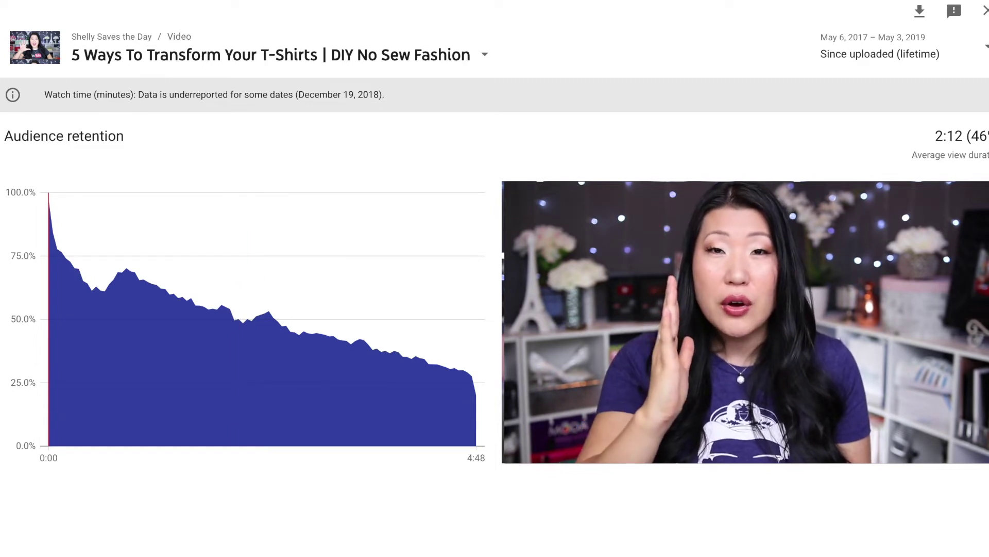
pyautogui.click(239, 272)
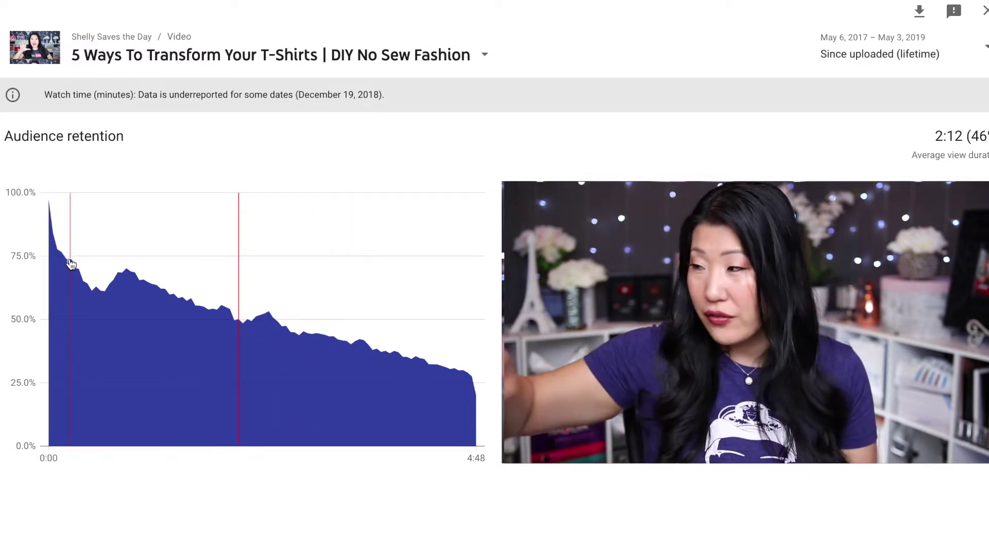
# Close the retention report and return to the channel-wide analytics overview
pyautogui.moveTo(71, 264)
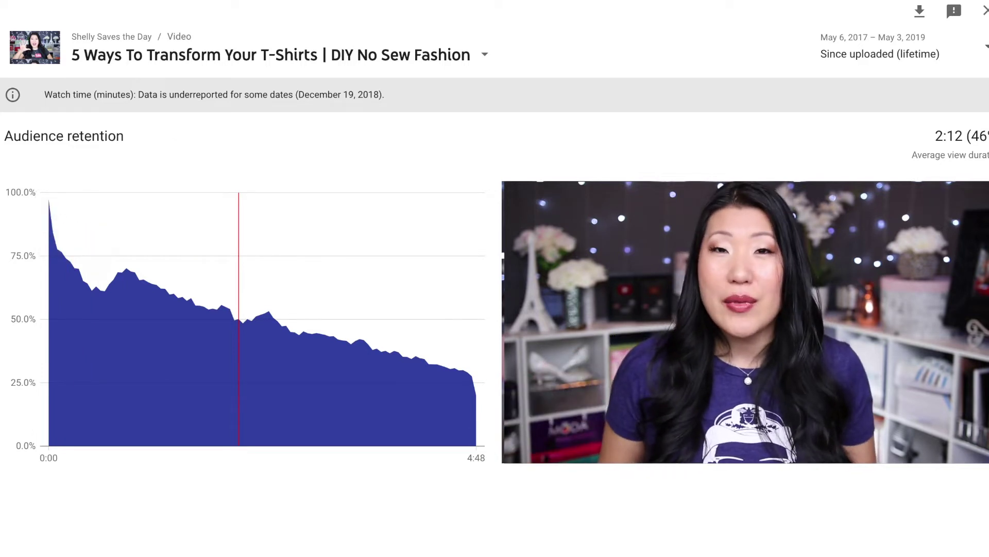
pyautogui.click(983, 10)
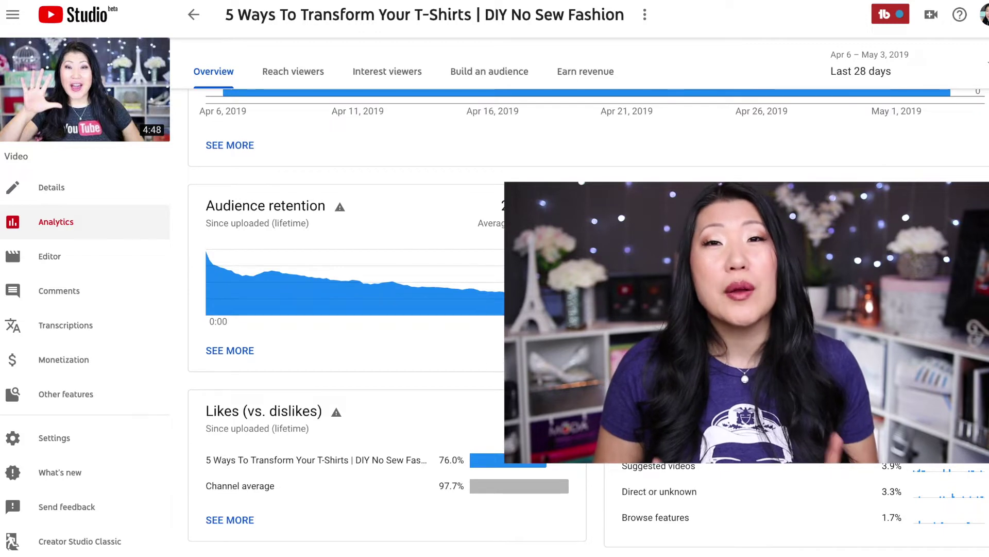
pyautogui.scroll(1, 586, 320)
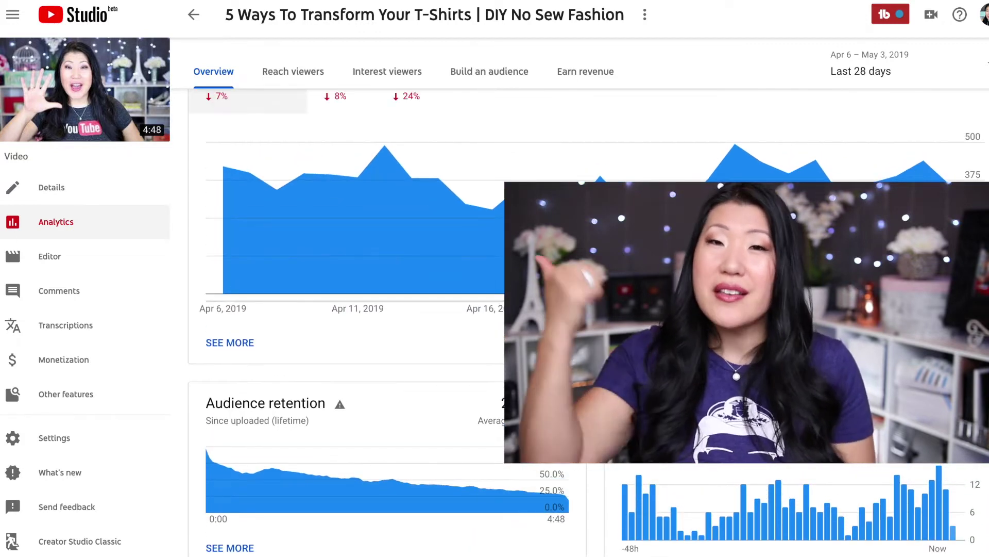
pyautogui.click(193, 14)
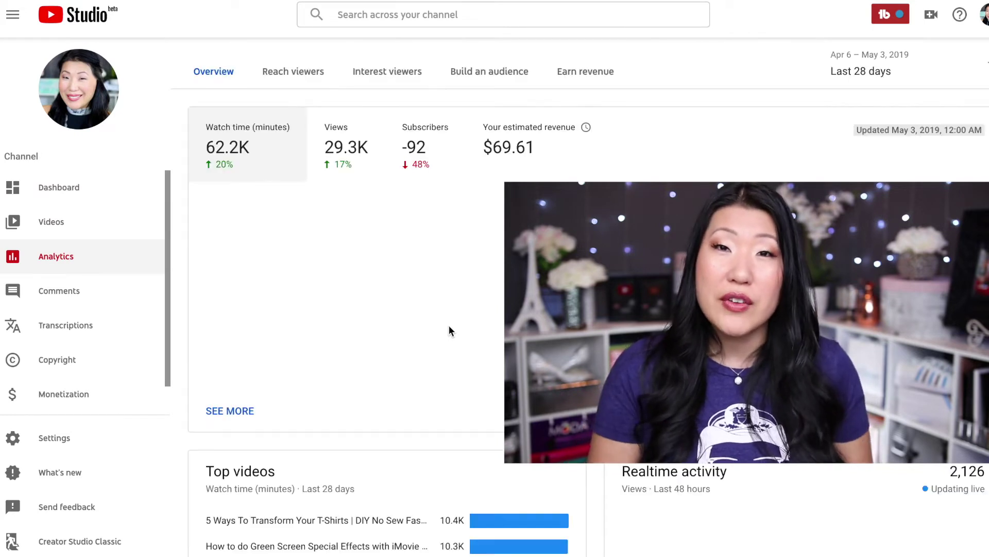
# Open the Green Screen Special Effects video from Top videos and view its detailed retention report
pyautogui.moveTo(439, 358)
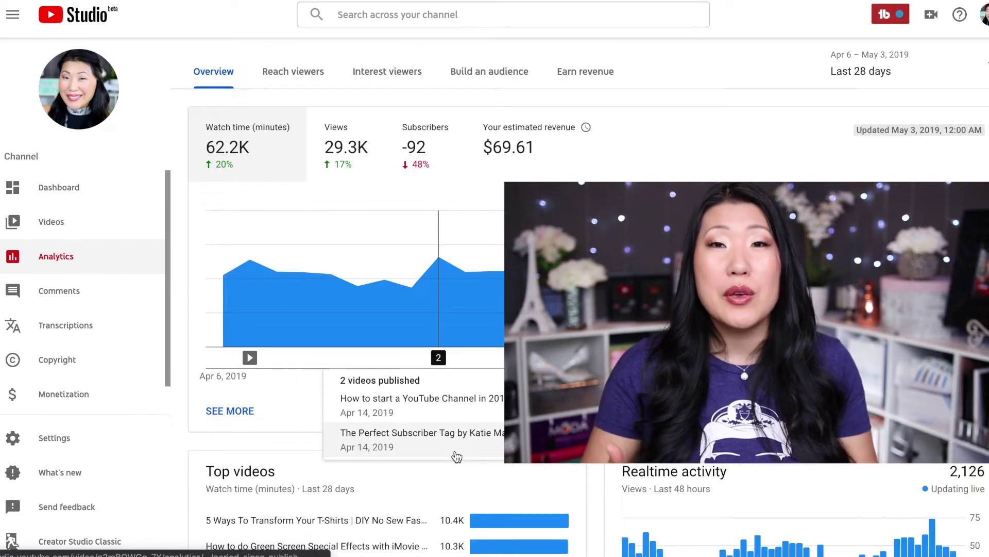
pyautogui.scroll(-3, 257, 438)
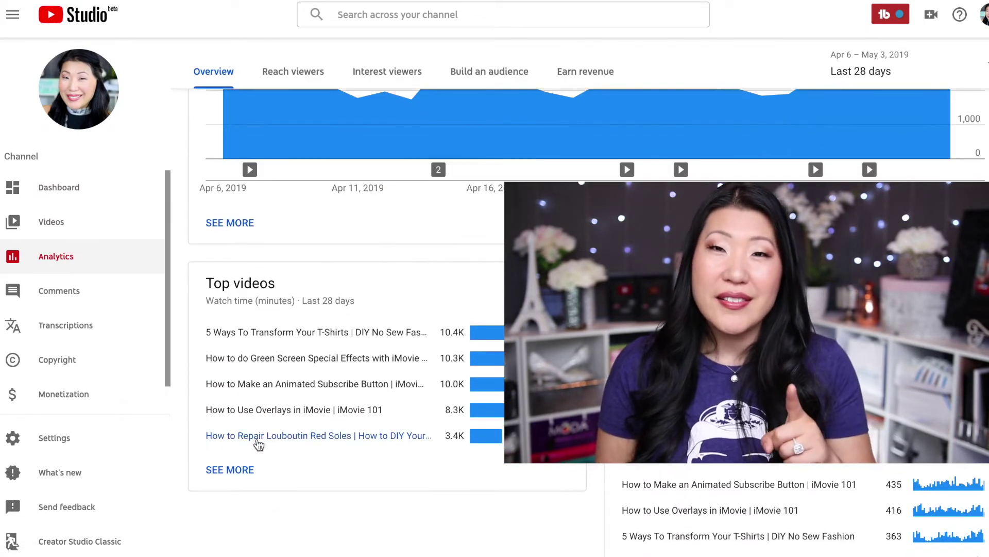
pyautogui.click(345, 357)
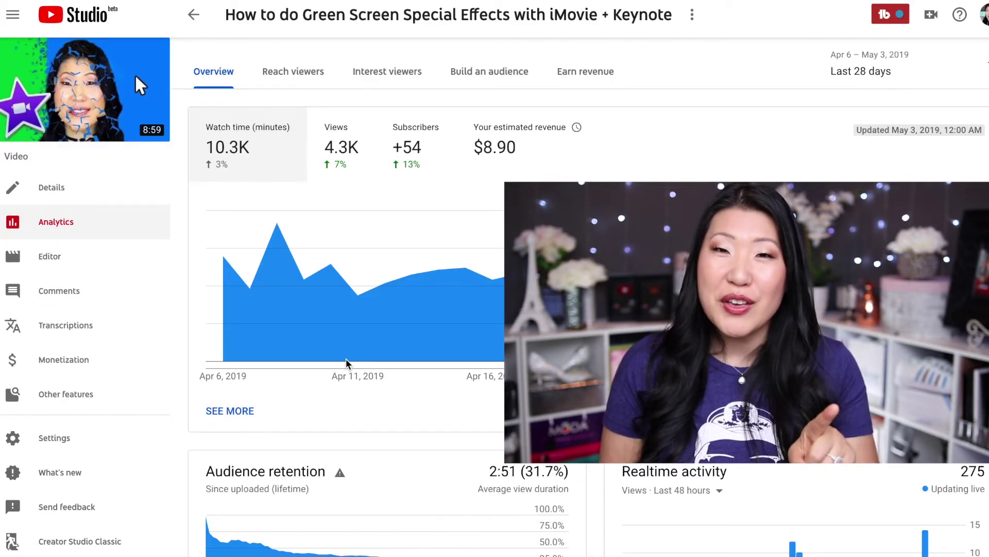
pyautogui.scroll(-5, 409, 410)
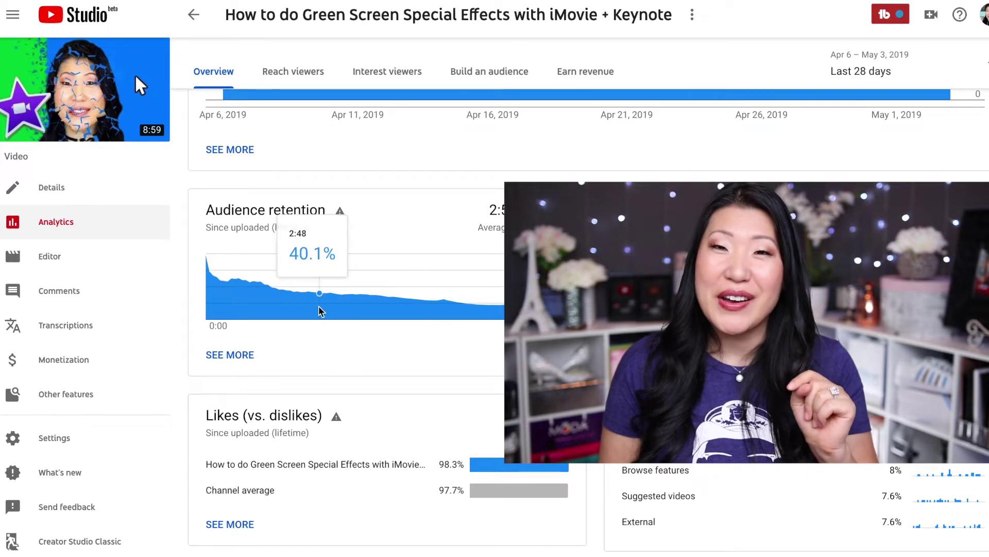
pyautogui.click(236, 353)
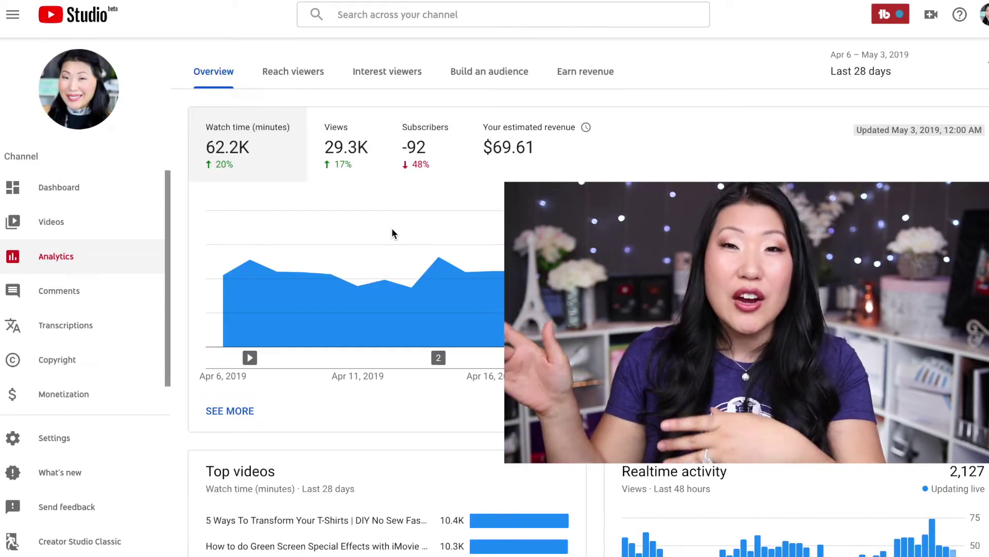
# View the Overlays in iMovie video's full retention report (1:39, 39.2%), then return to channel analytics
pyautogui.scroll(-3, 339, 518)
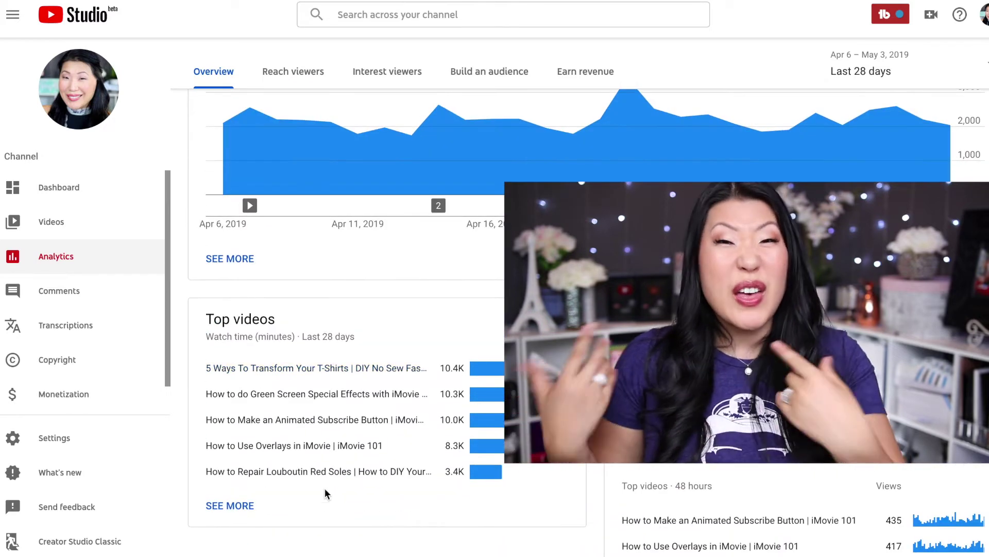
pyautogui.click(308, 451)
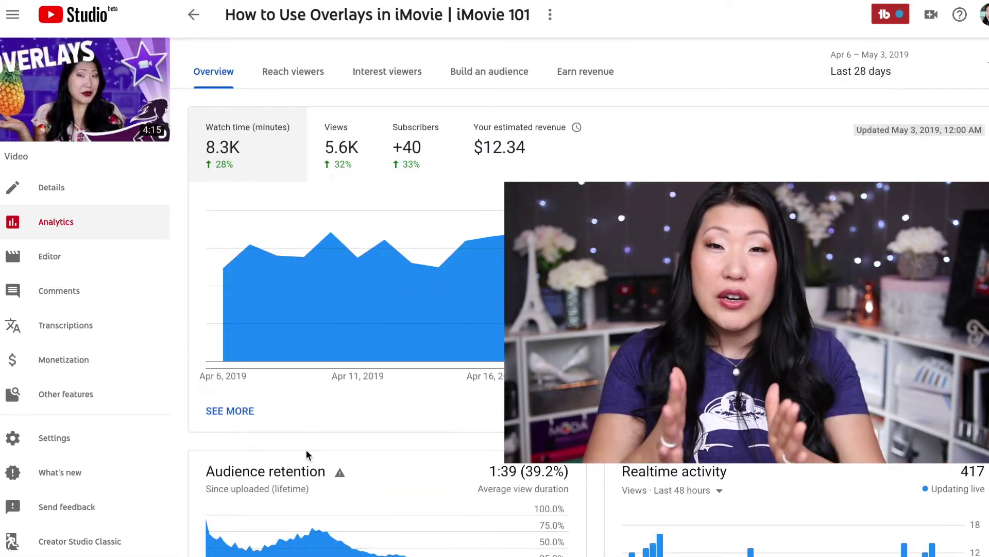
pyautogui.scroll(-4, 304, 453)
pyautogui.click(242, 402)
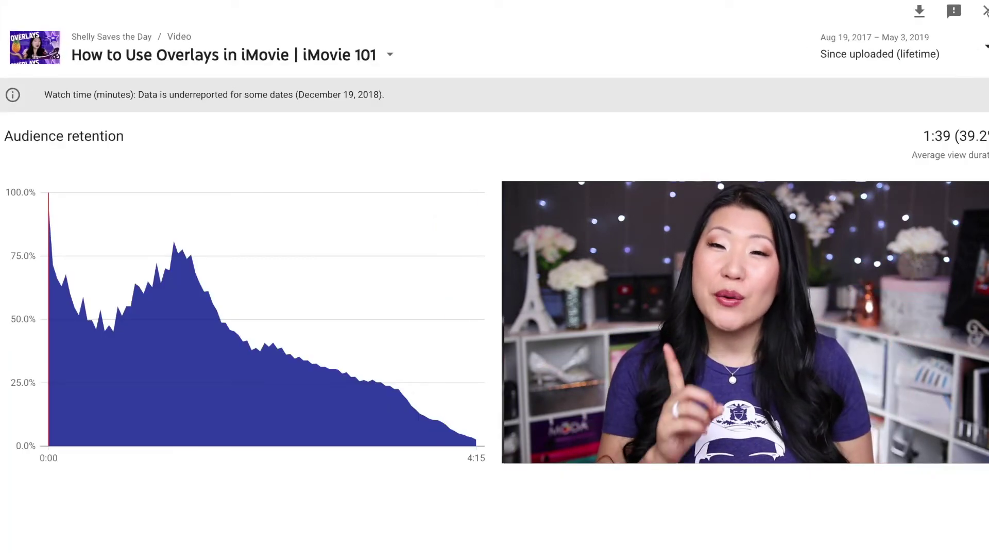
pyautogui.press('Escape')
pyautogui.click(191, 21)
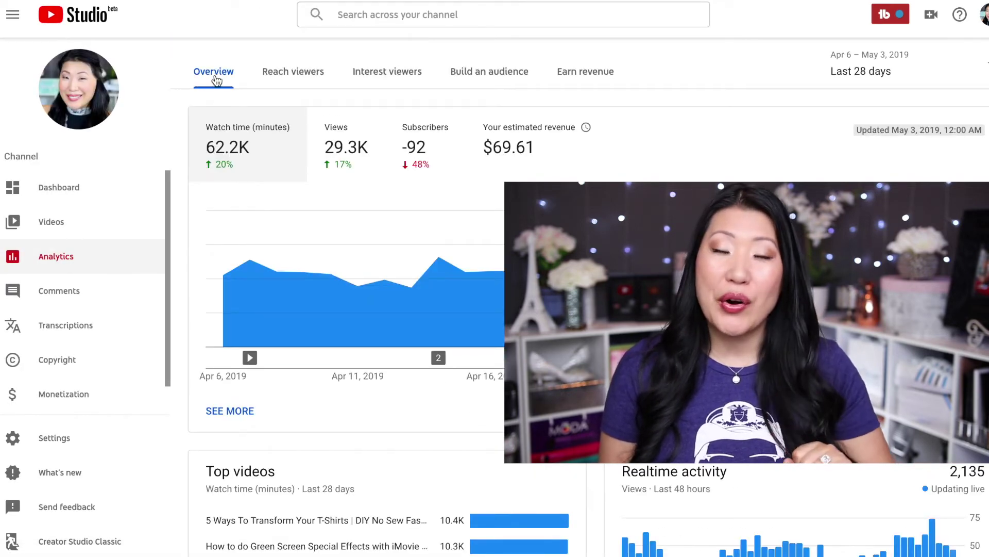
pyautogui.scroll(-5, 448, 389)
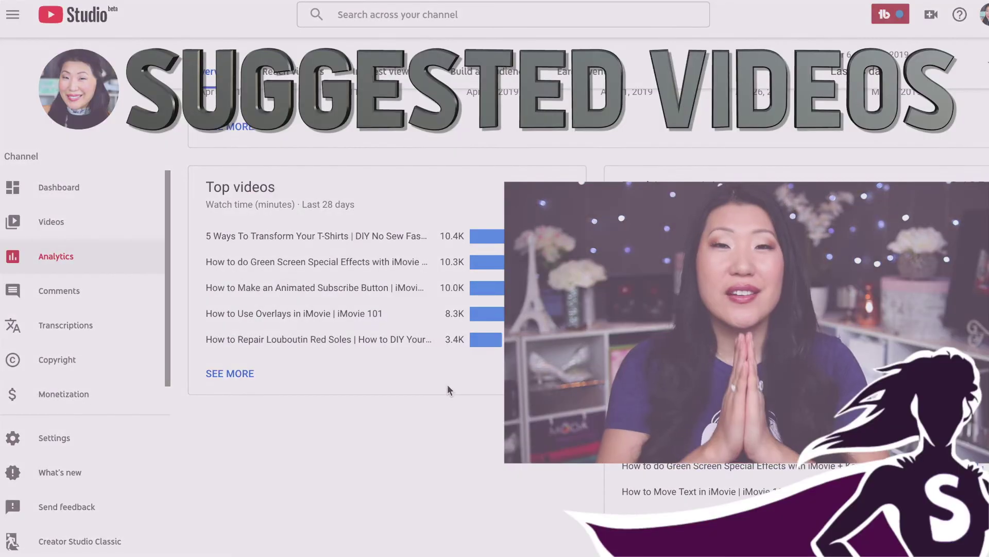
# On the Reach viewers tab, open the detailed Suggested videos traffic-source report
pyautogui.scroll(5, 447, 384)
pyautogui.click(282, 67)
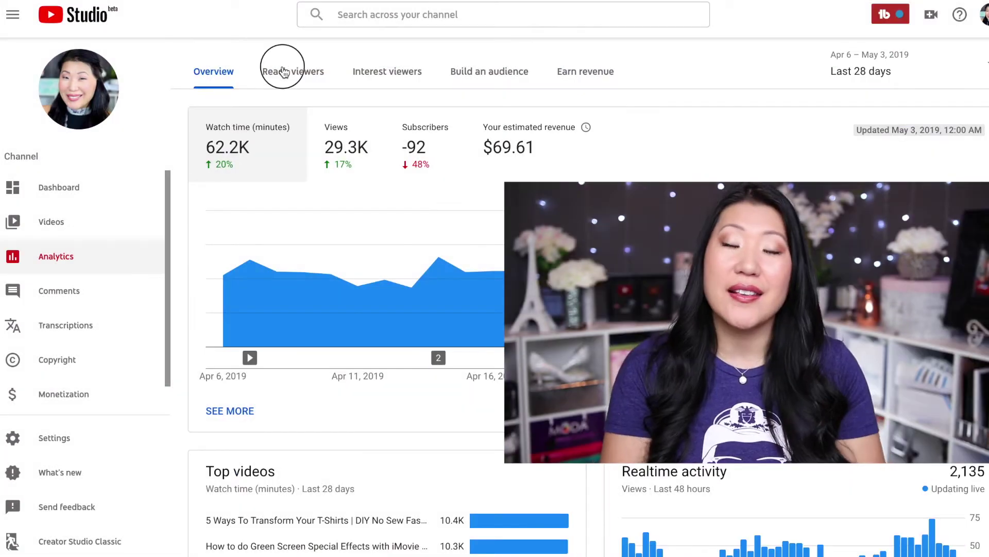
pyautogui.scroll(-6, 274, 397)
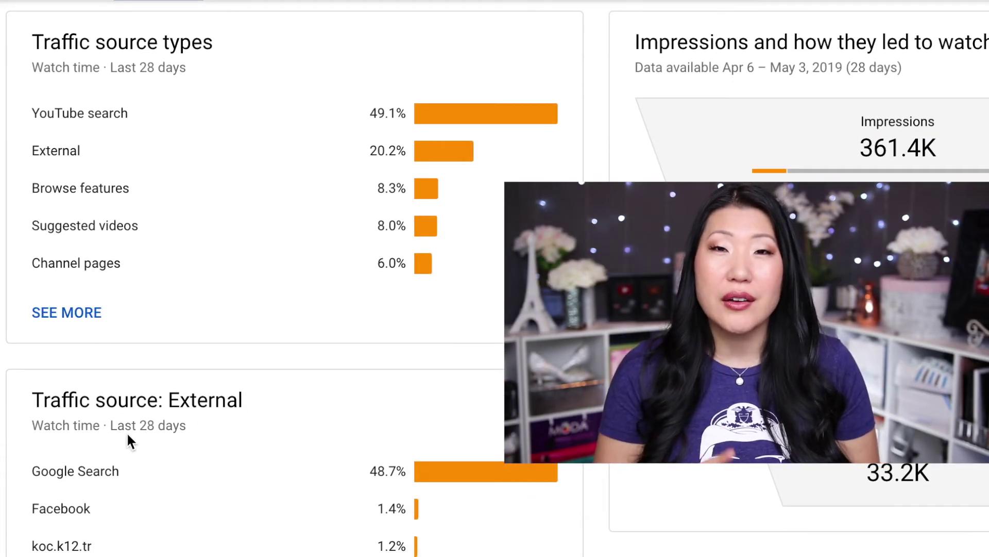
pyautogui.scroll(-8, 131, 452)
pyautogui.click(70, 503)
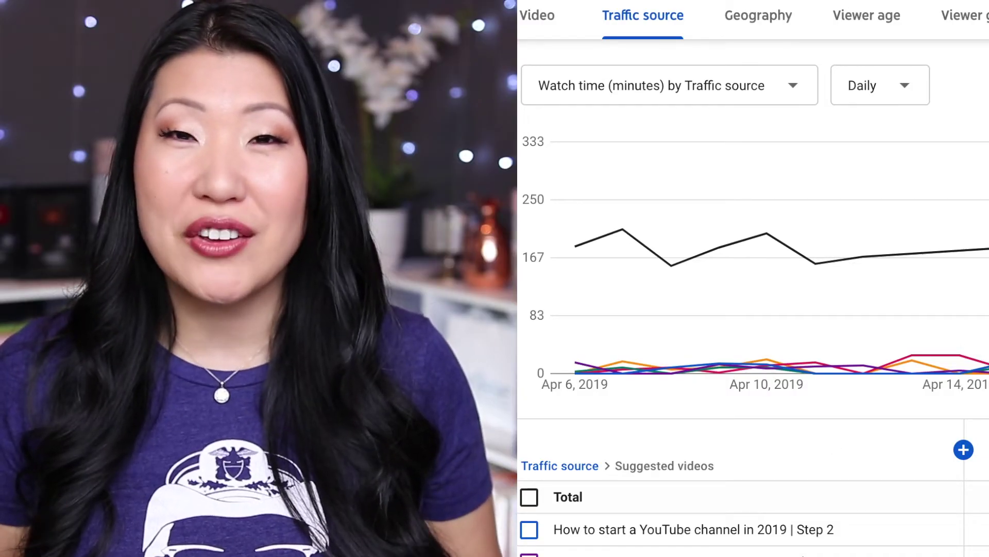
pyautogui.scroll(-6, 752, 309)
pyautogui.scroll(-3, 907, 233)
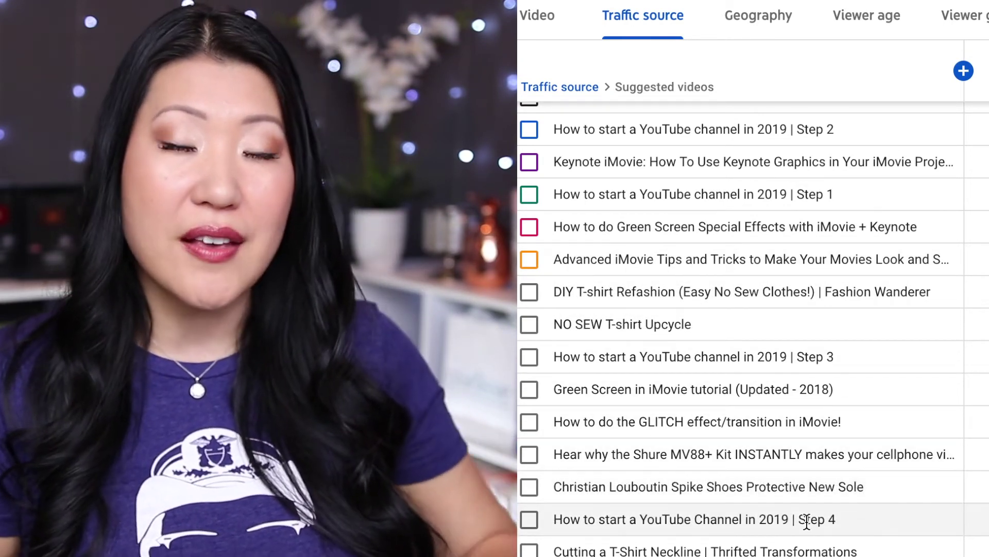
pyautogui.scroll(-1, 806, 520)
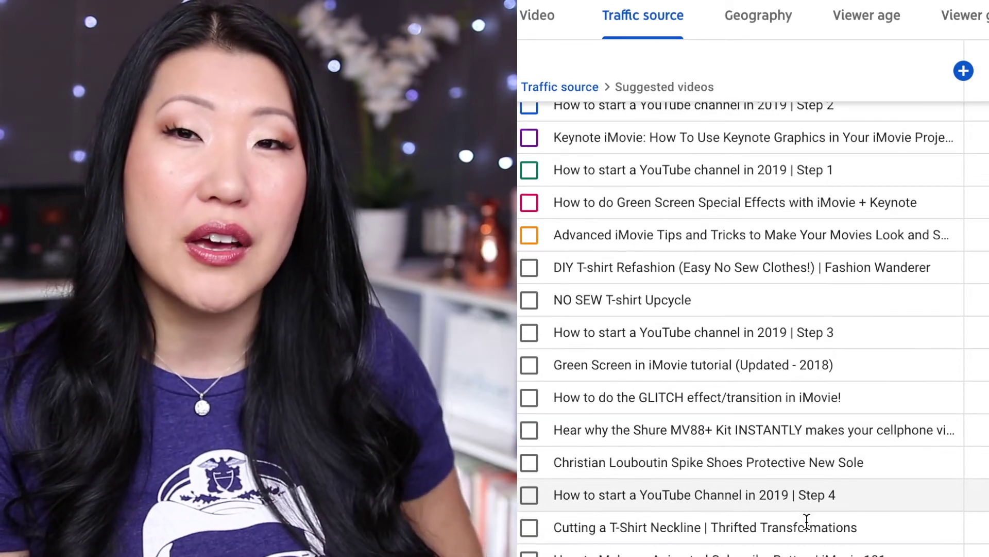
pyautogui.scroll(-5, 807, 520)
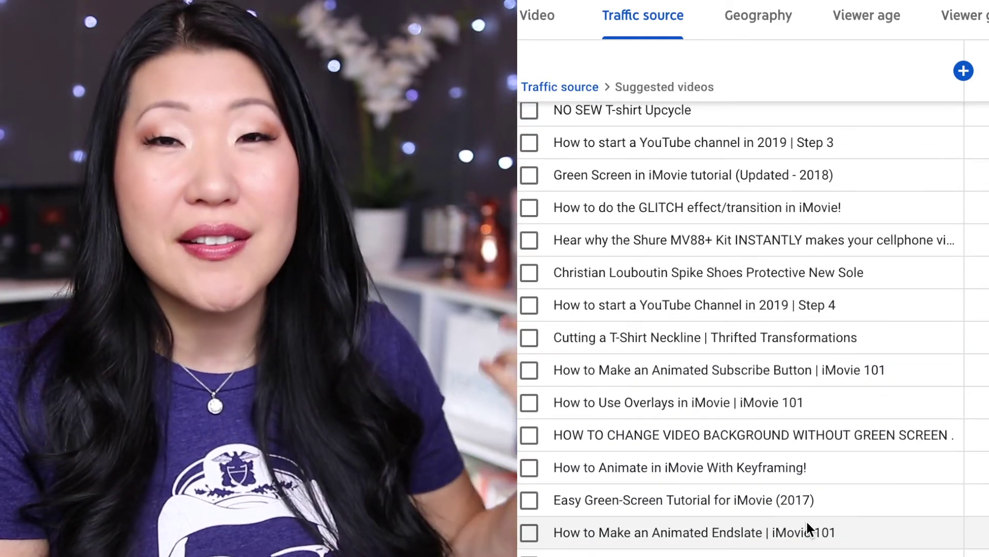
pyautogui.scroll(-1, 807, 522)
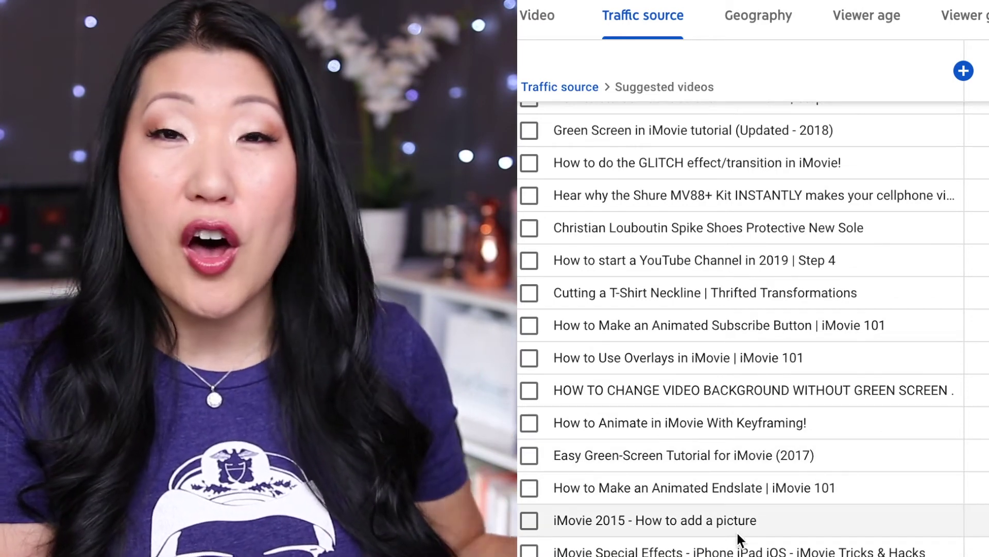
pyautogui.scroll(-5, 737, 531)
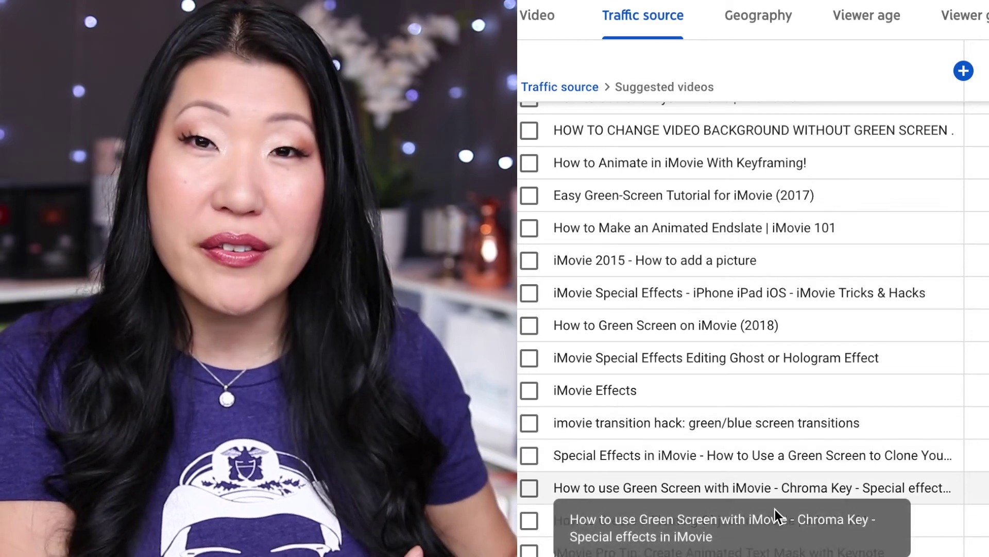
pyautogui.scroll(-3, 788, 510)
pyautogui.scroll(-2, 787, 508)
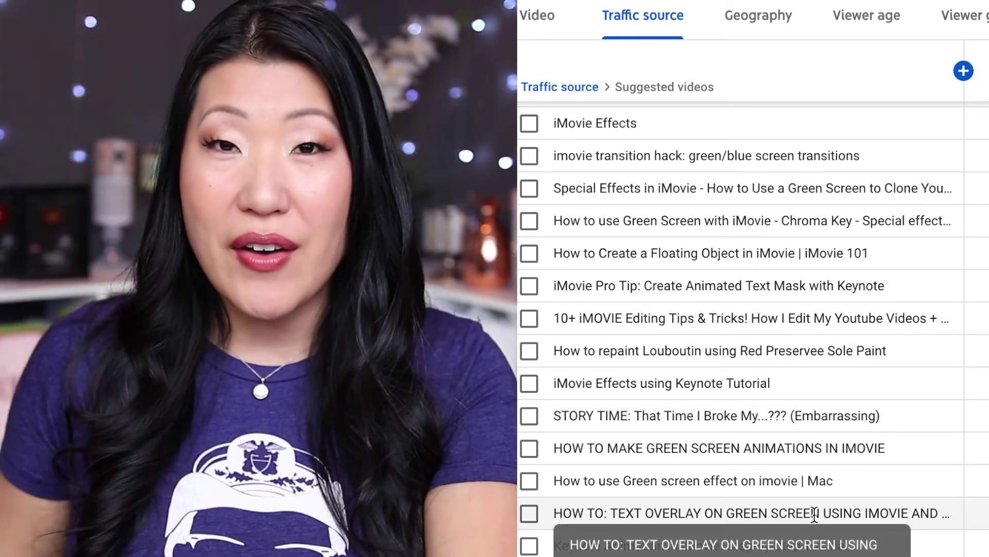
pyautogui.scroll(-5, 913, 428)
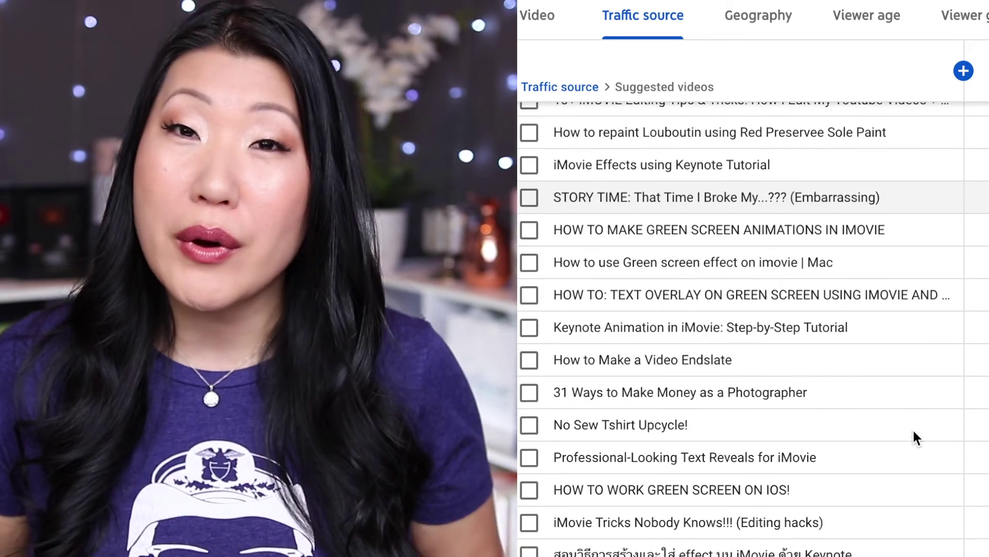
pyautogui.scroll(-2, 913, 437)
pyautogui.scroll(-4, 914, 434)
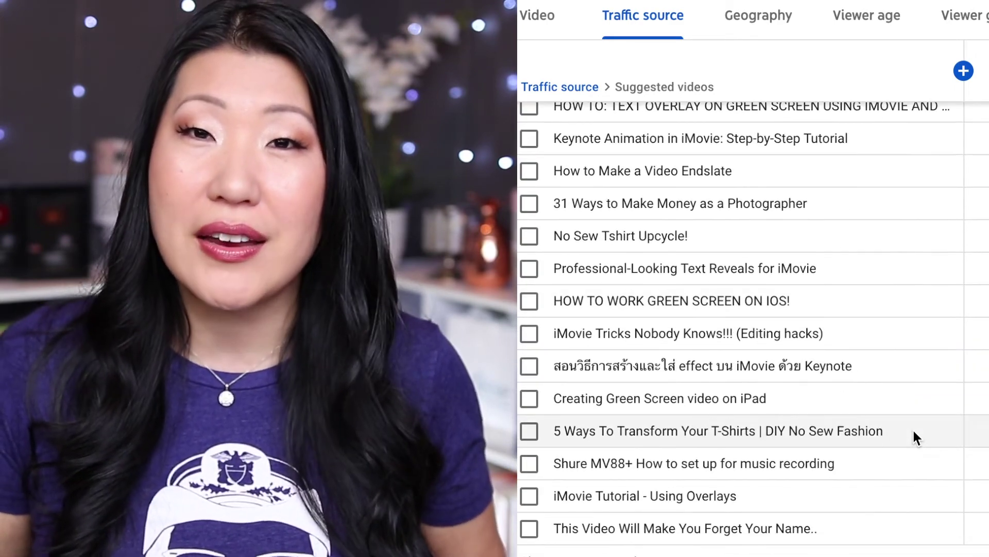